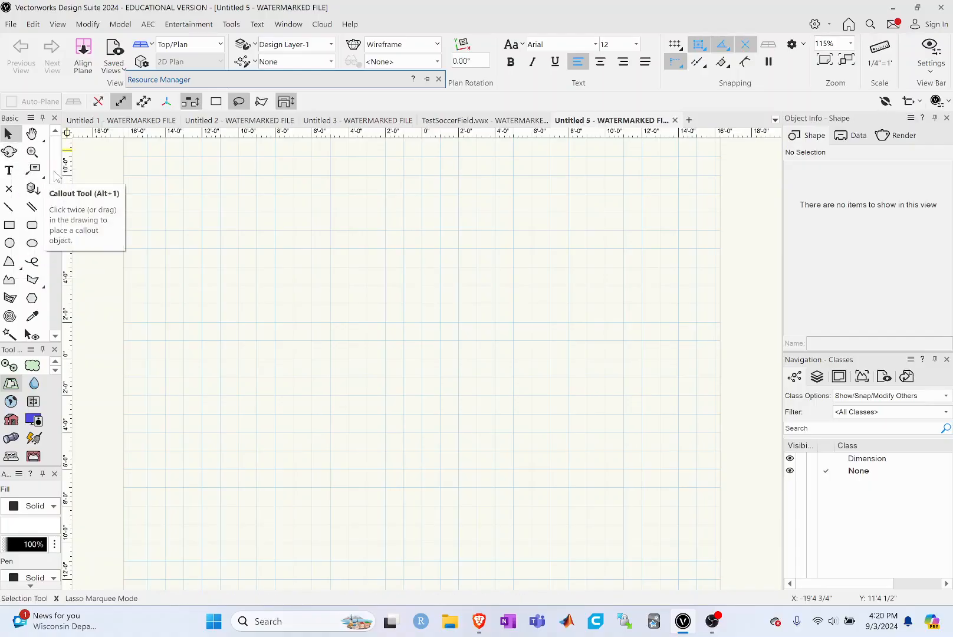
left_click_drag(56, 165, 56, 224)
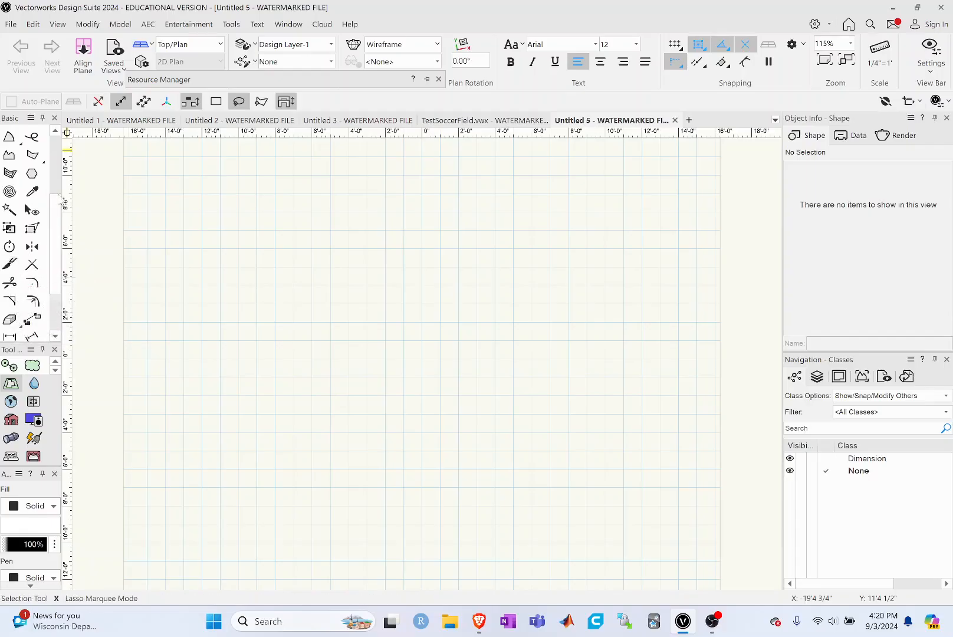
left_click_drag(54, 208, 47, 284)
mouse_move(51, 237)
left_mouse_down()
mouse_move(54, 159)
mouse_move(53, 257)
left_mouse_up()
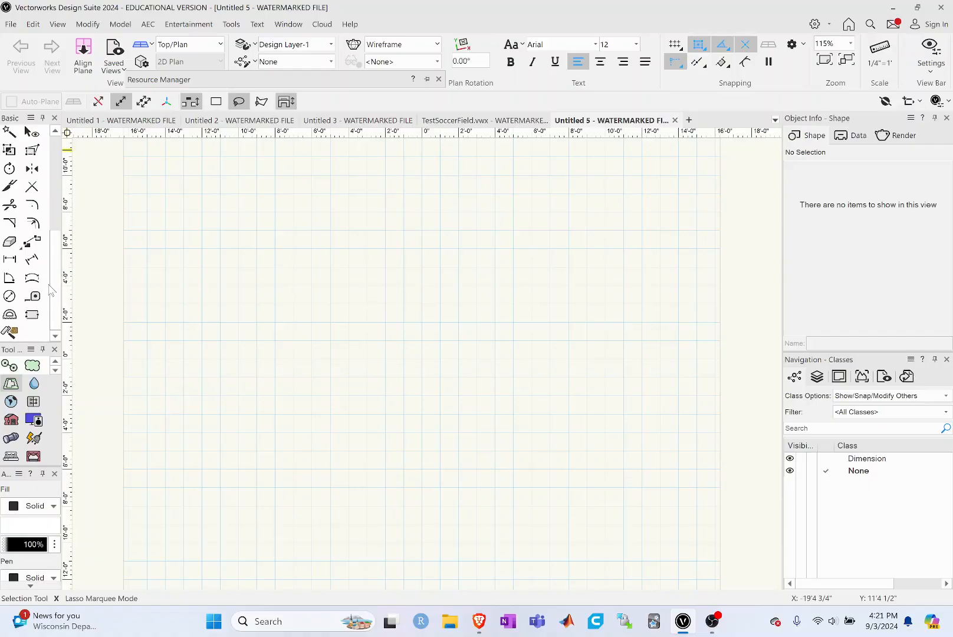
scroll(62, 280, "up", 5)
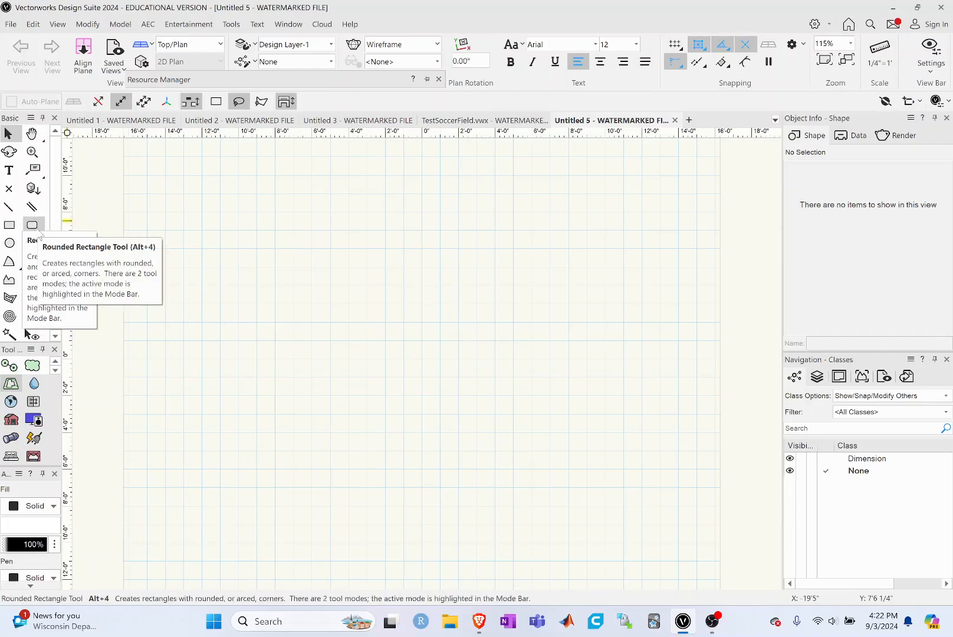
Step: Draw a corner-to-corner rectangle around the origin and stretch its upper-left corner outward until it measures about 17'8" by 13'7"
left_click(11, 226)
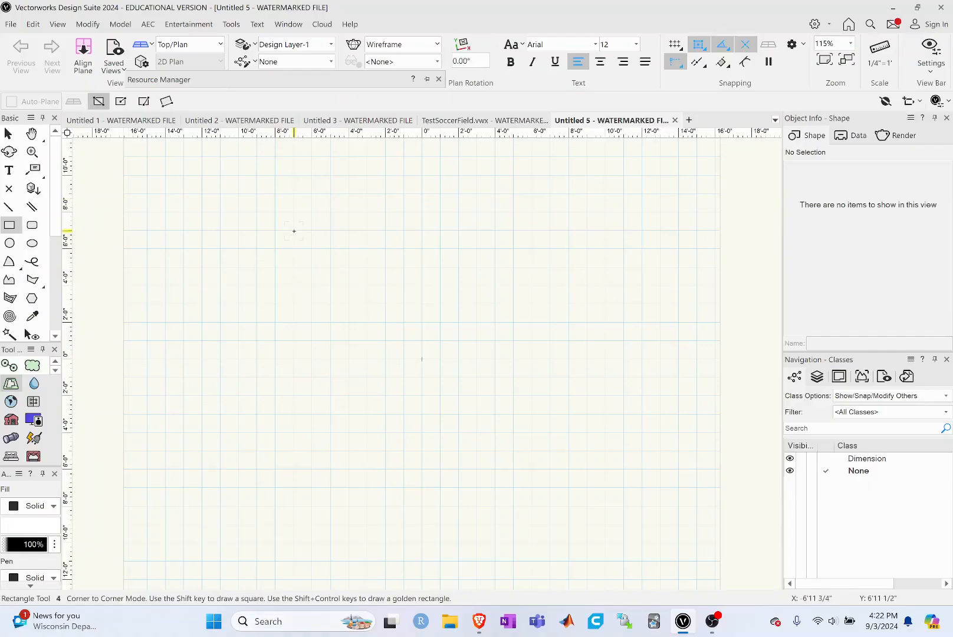
left_click(294, 230)
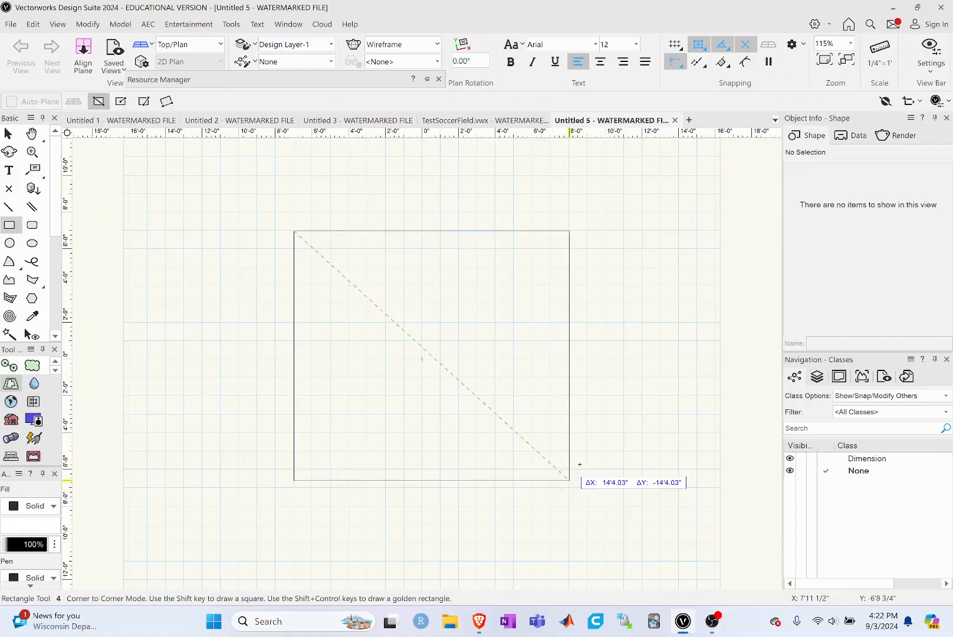
left_click(578, 438)
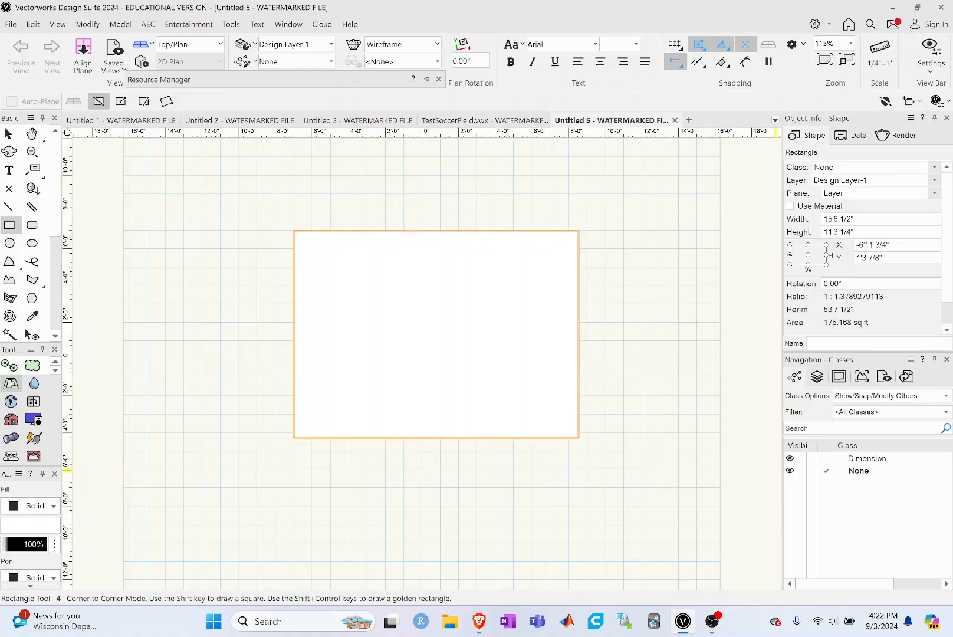
left_click(8, 134)
left_click(452, 292)
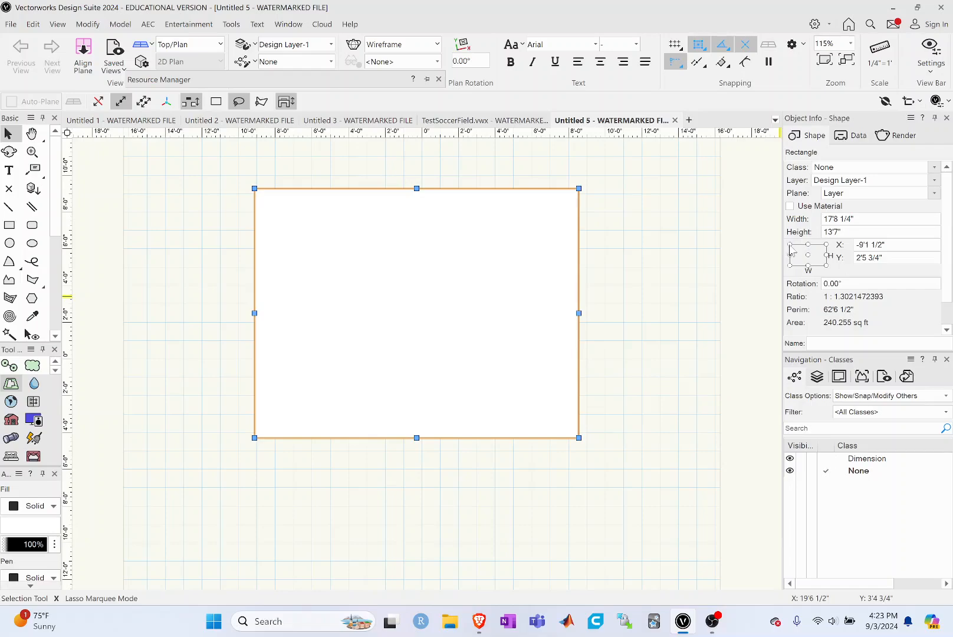
Step: Place the rectangle's center point at X 0" and Y 0", keeping the center as its reference point
left_click(807, 254)
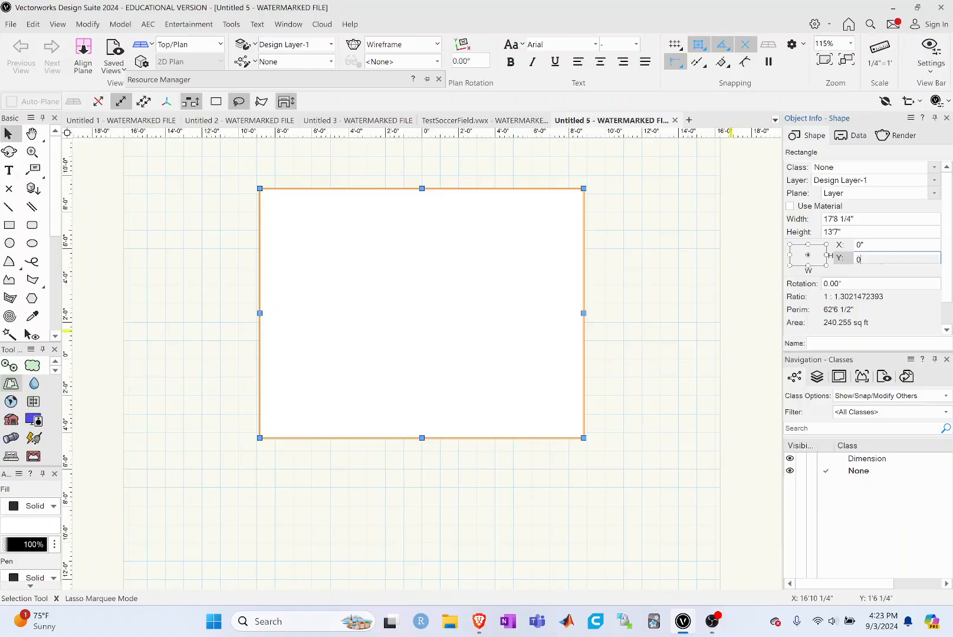
key("Return")
left_click(825, 244)
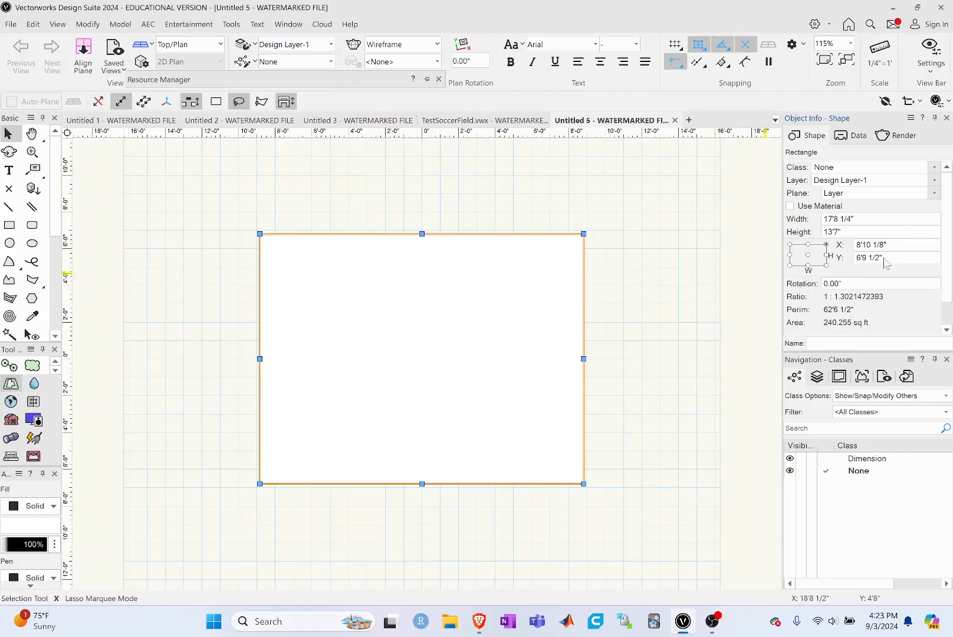
left_click(808, 255)
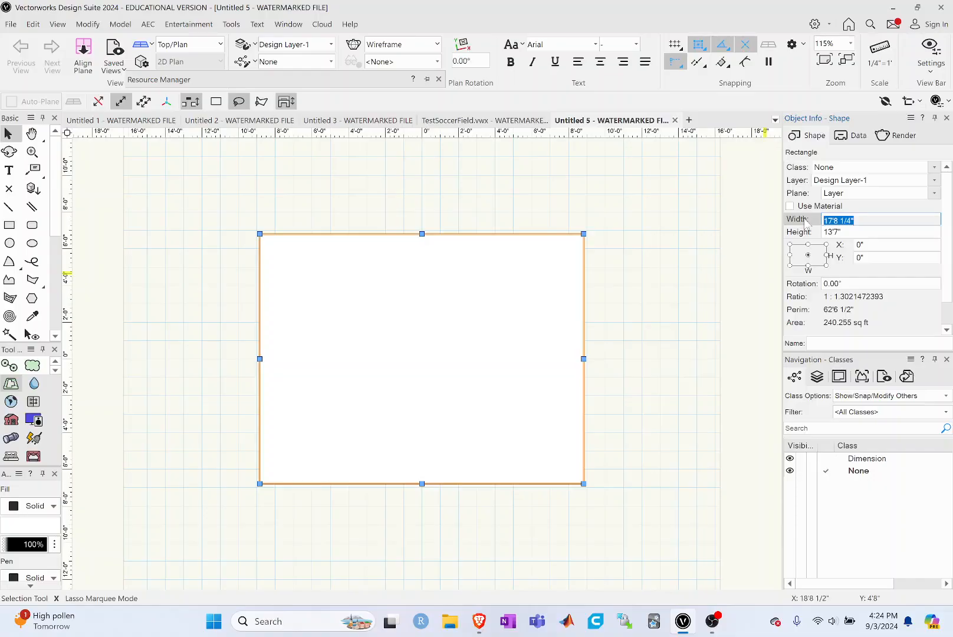
Step: Set the rectangle's width to 25' about its center and deselect it
type("25")
key("Return")
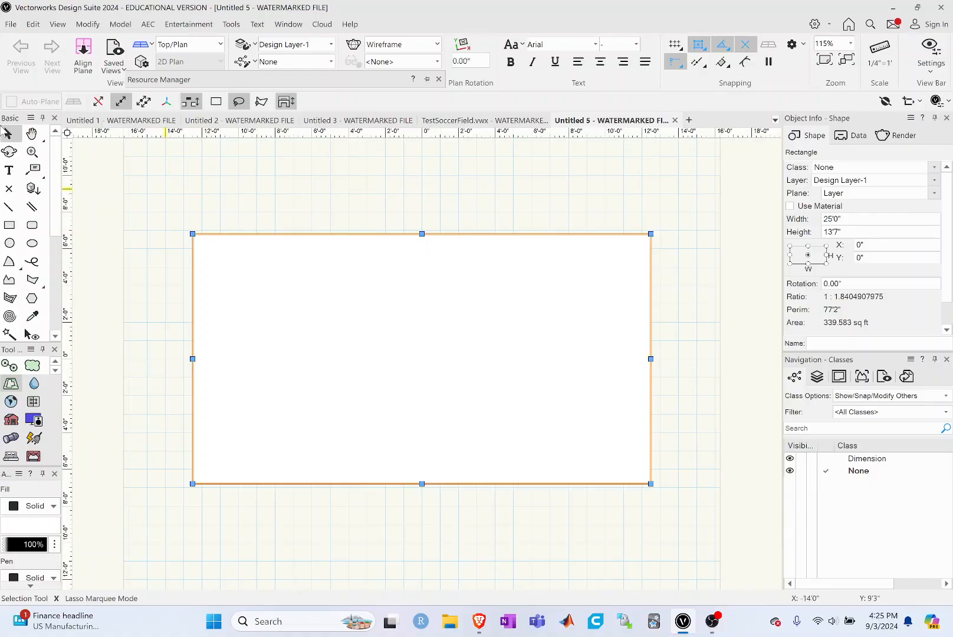
left_click(750, 257)
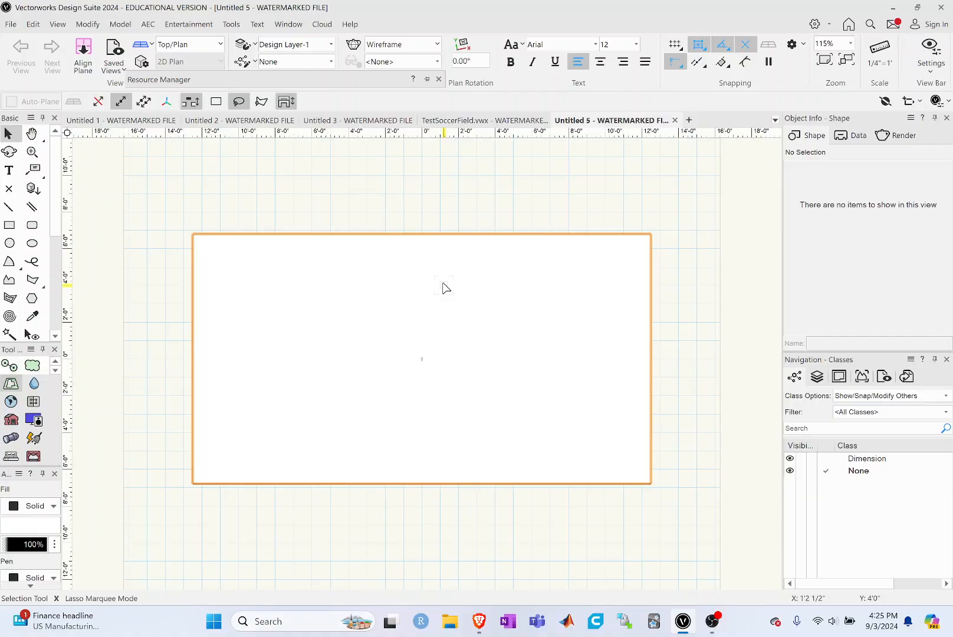
Step: Save the drawing in Documents as SoccerField in the Vectorworks Drawings (*.vwx) format
left_click(11, 24)
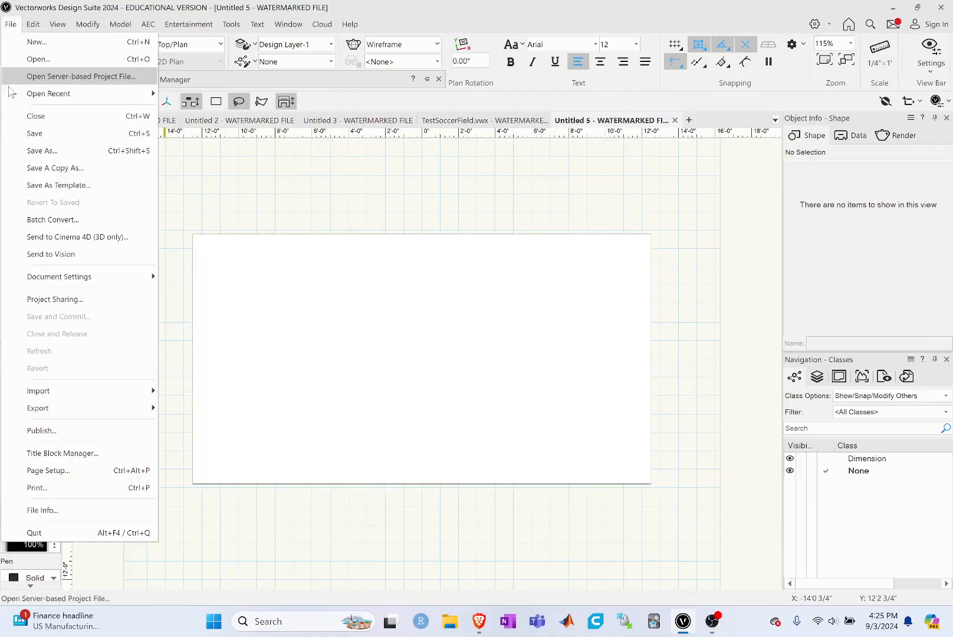
left_click(36, 151)
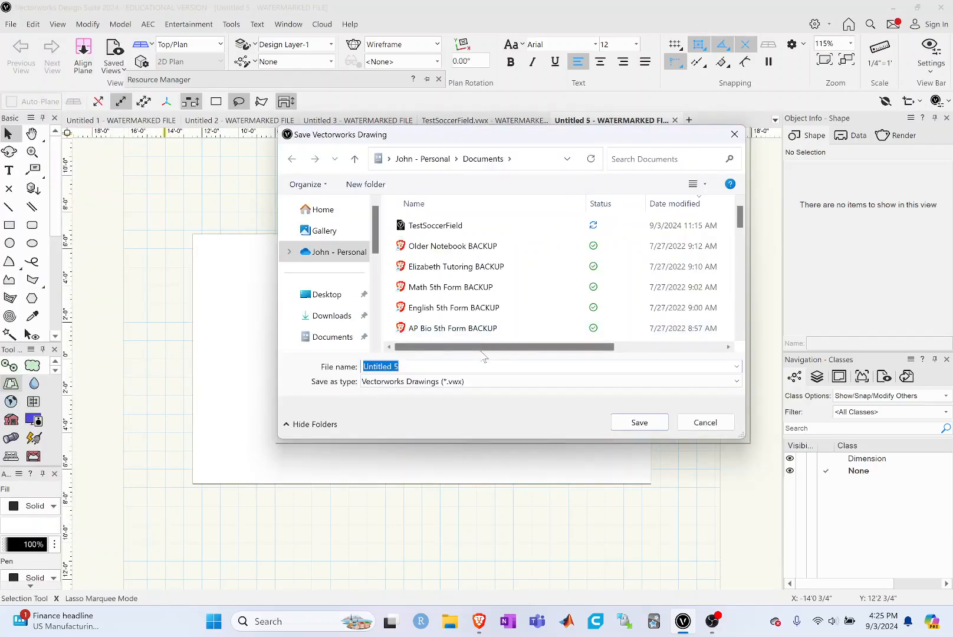
type("So")
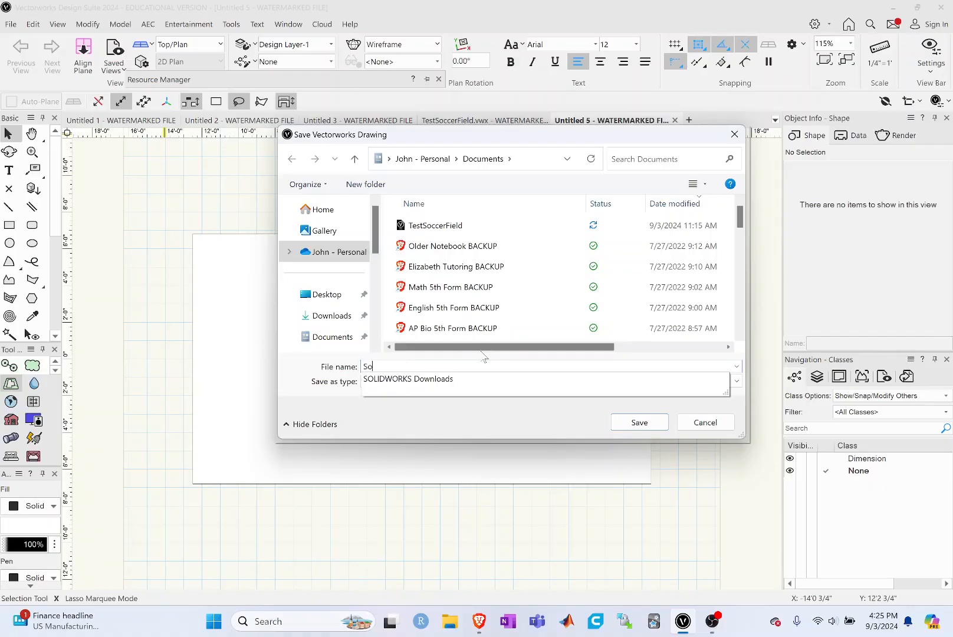
type("ccerField")
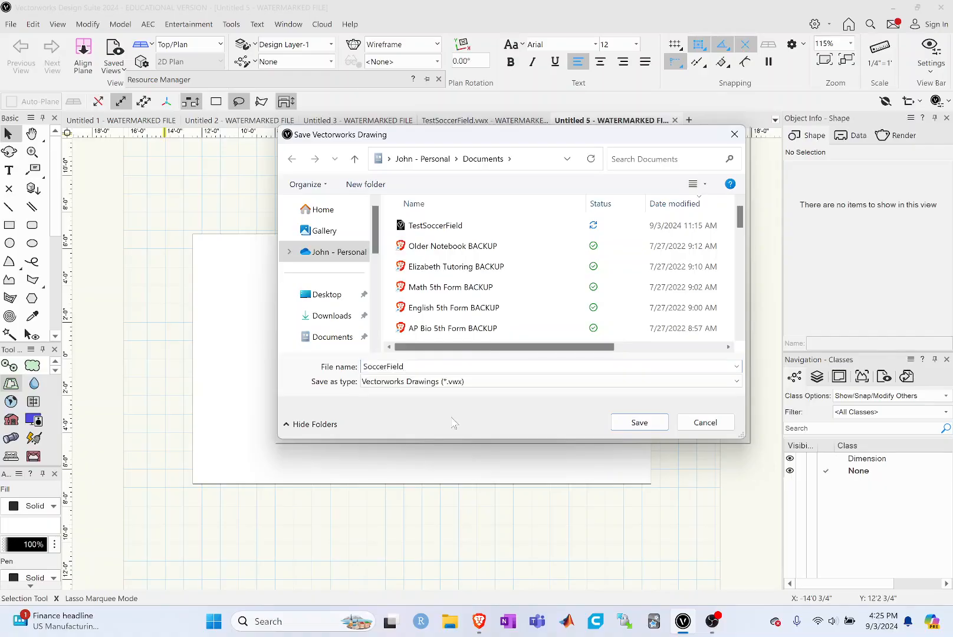
left_click(447, 381)
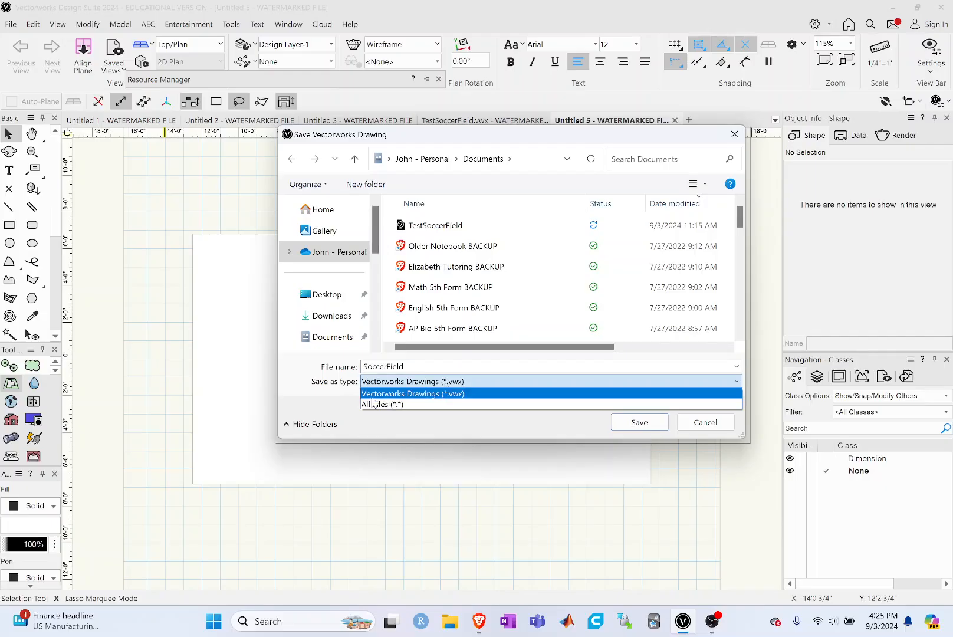
left_click(460, 394)
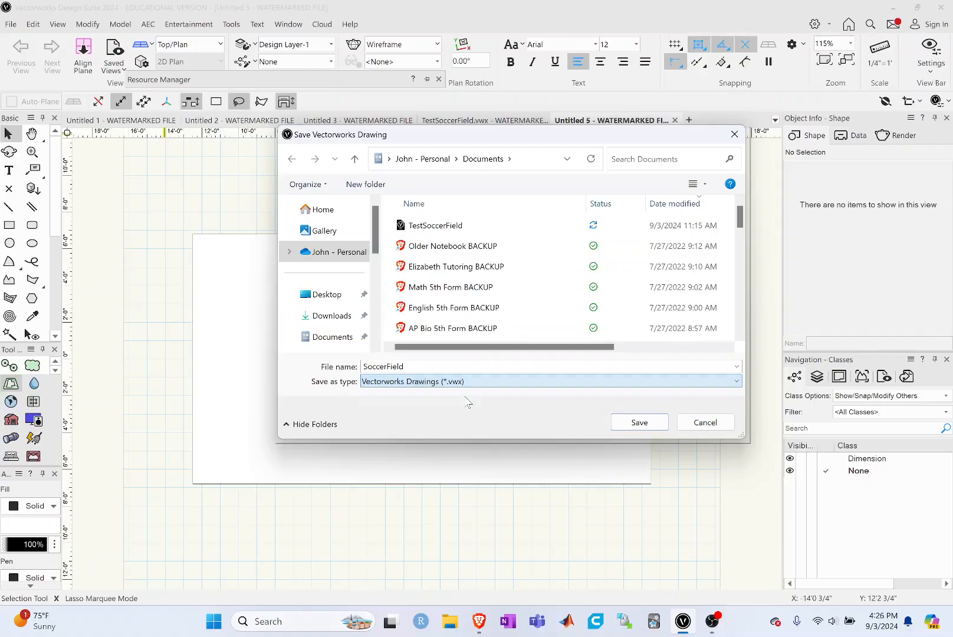
left_click(640, 422)
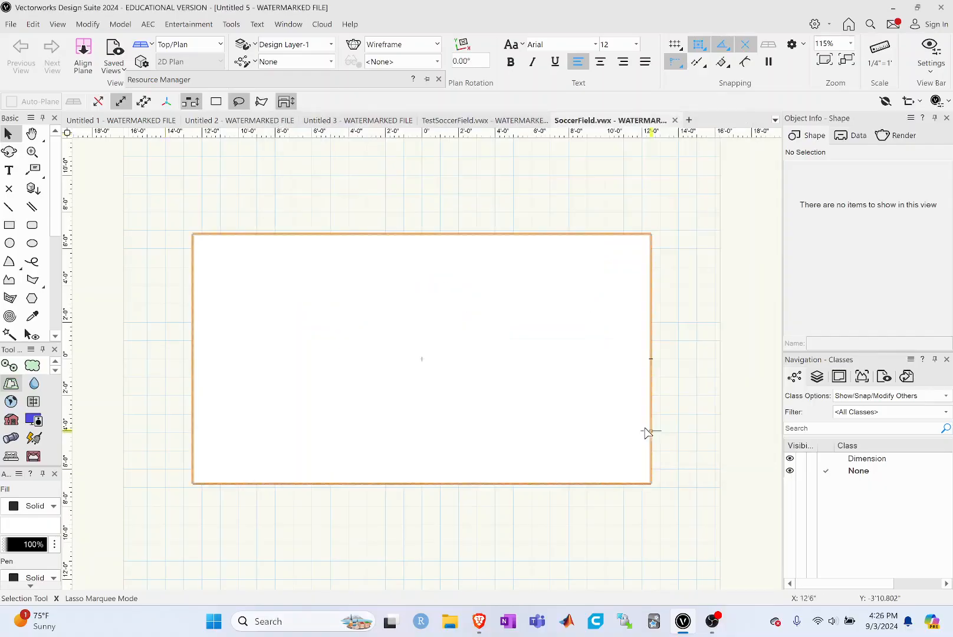
left_click(11, 25)
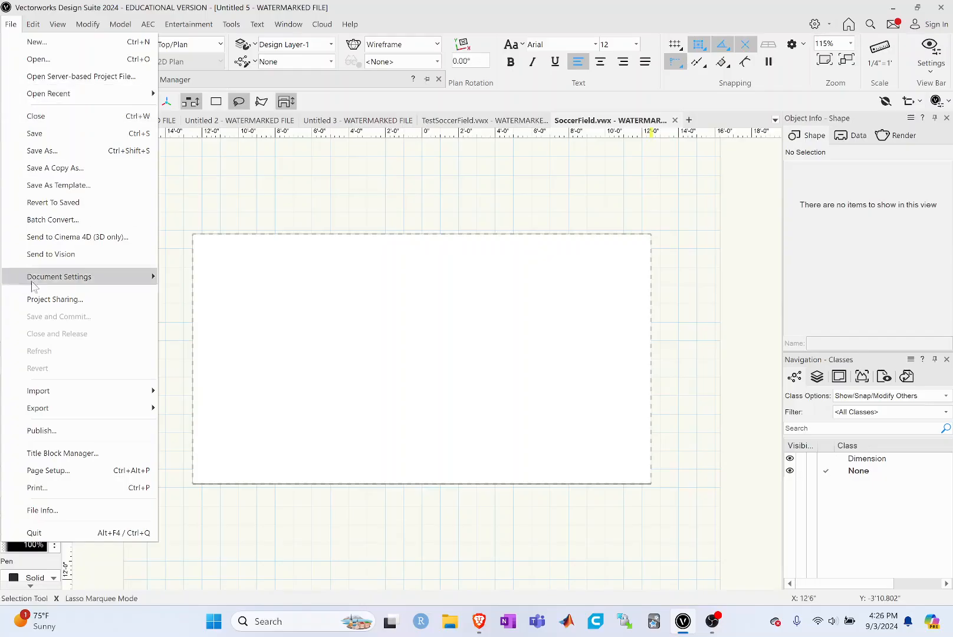
mouse_move(46, 410)
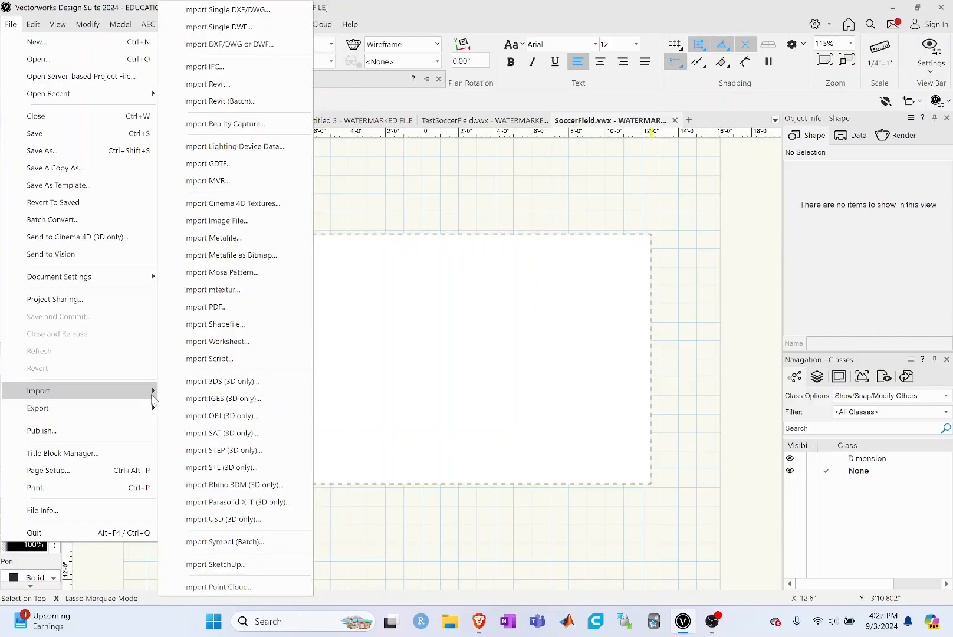
left_click(424, 197)
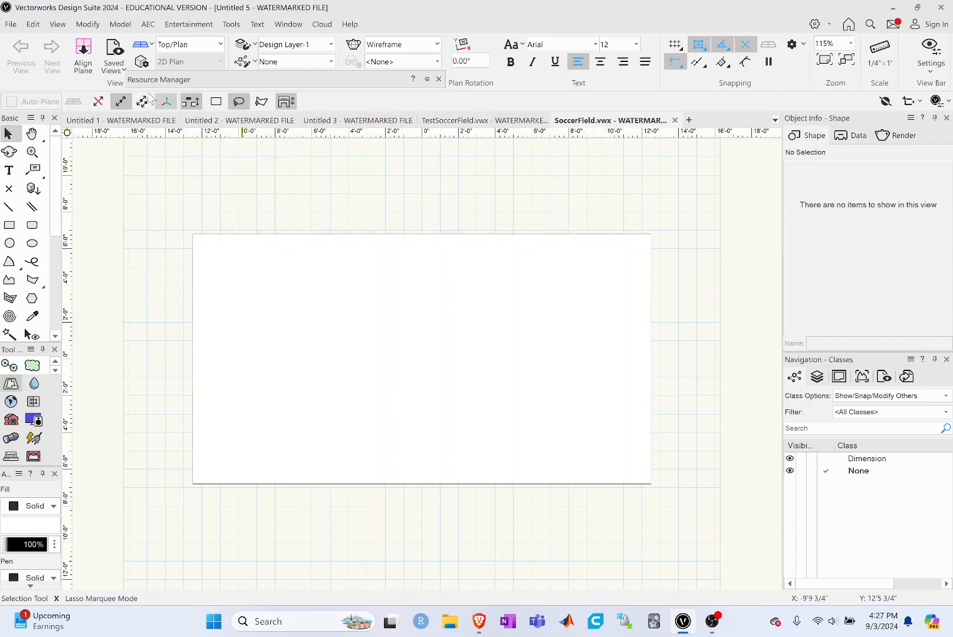
Step: Save the SoccerField drawing again under its existing name
left_click(11, 24)
left_click(33, 133)
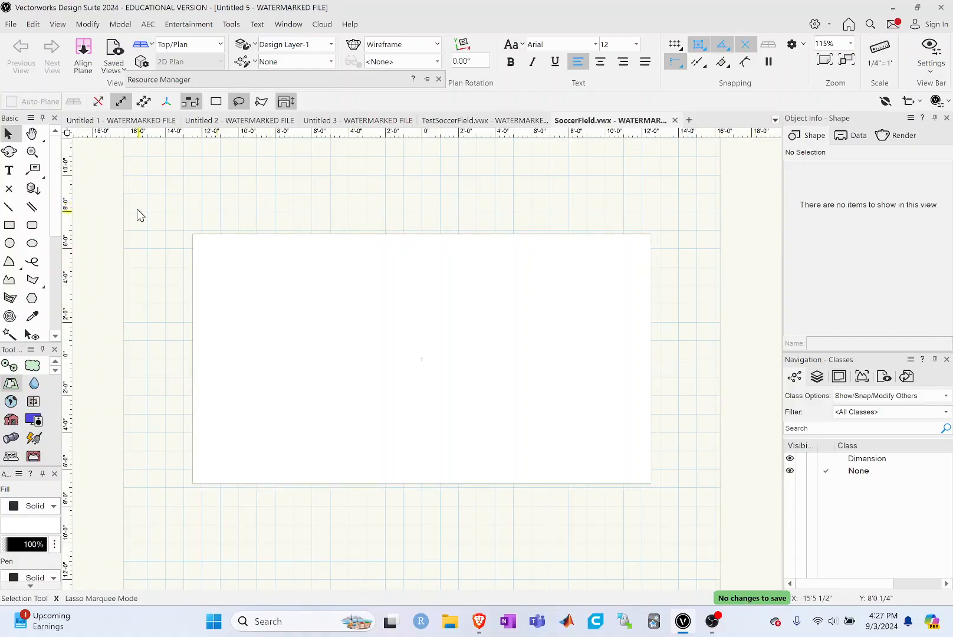
Step: Draw the halfway line from the field rectangle's top center to its bottom center, then return to the Selection tool
left_click(9, 207)
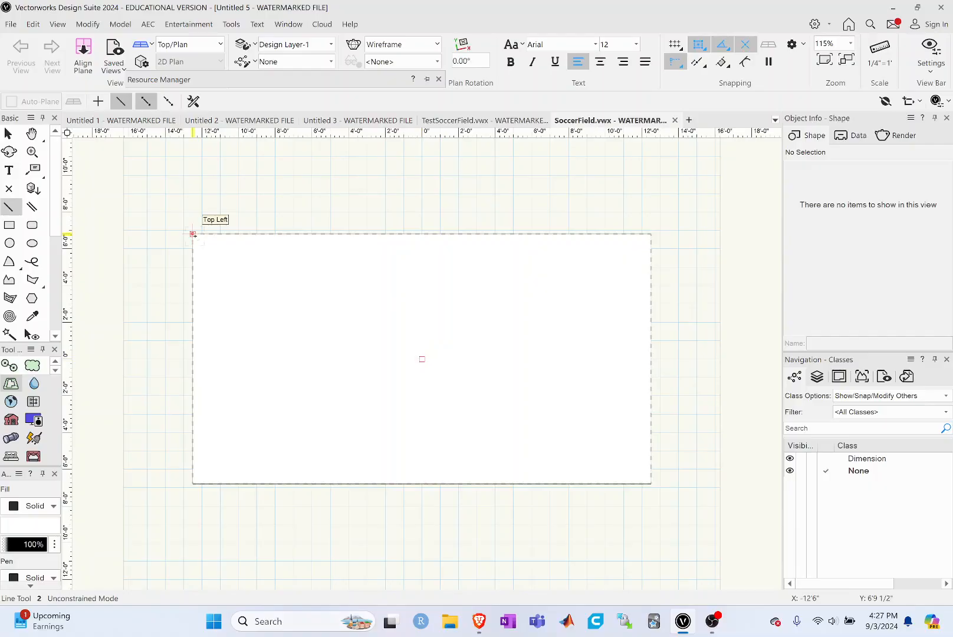
left_click(422, 234)
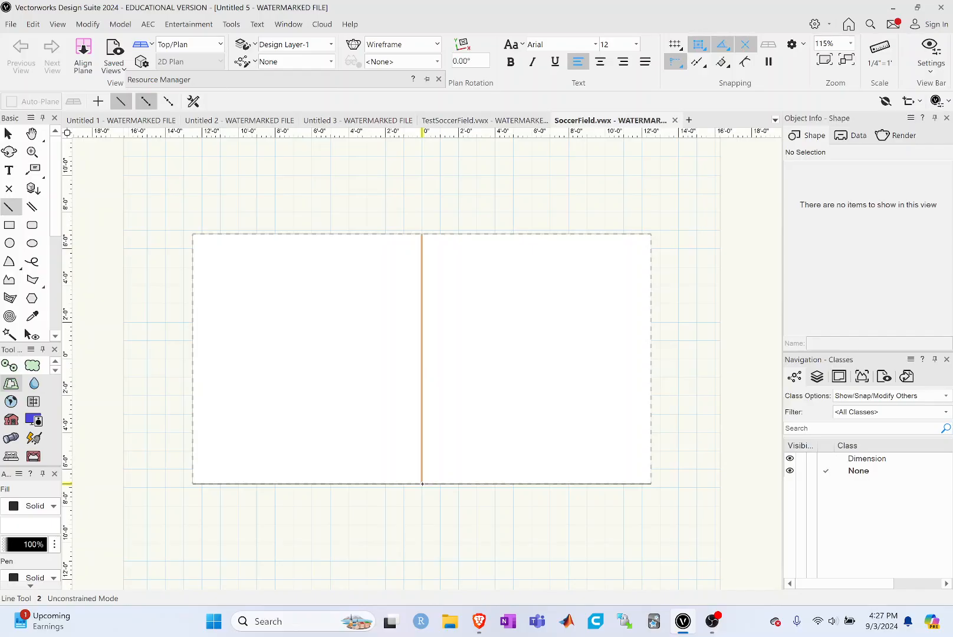
left_click(422, 484)
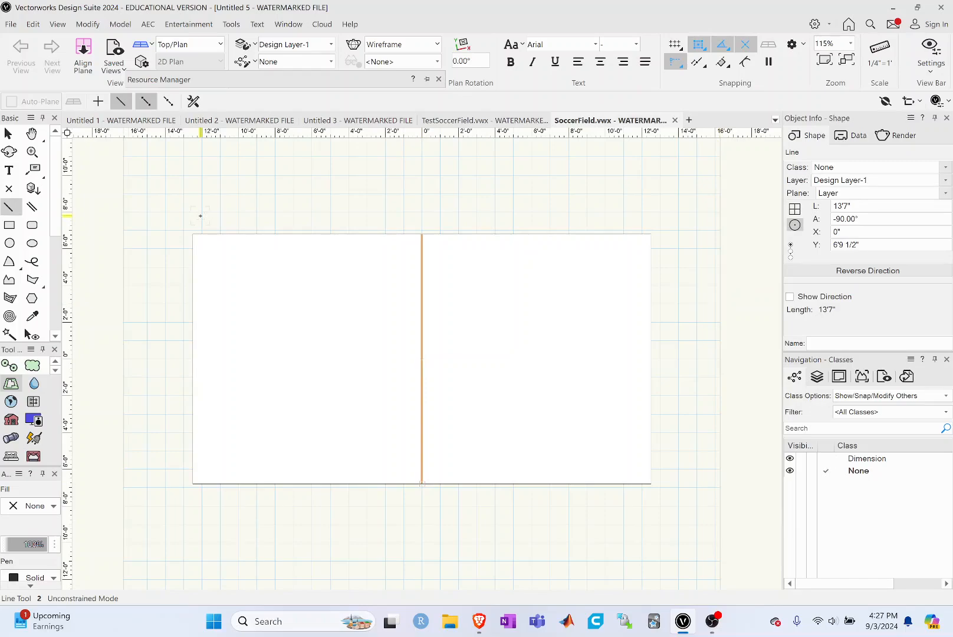
key("x")
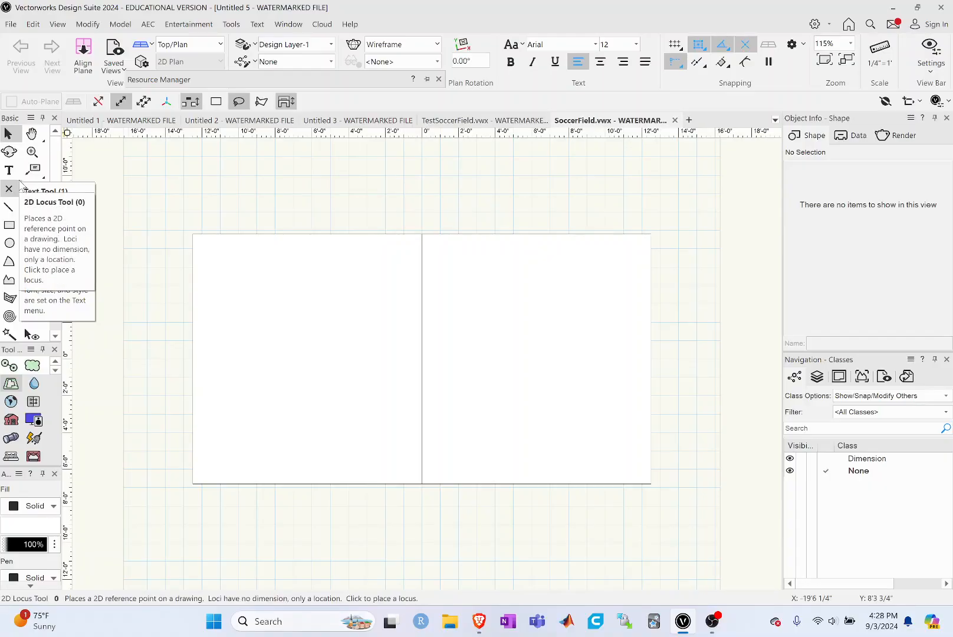
Step: Draw a rectangle about 2'10" wide and 6'3" high against the field's left edge and center it vertically at Y 0"
left_click(10, 225)
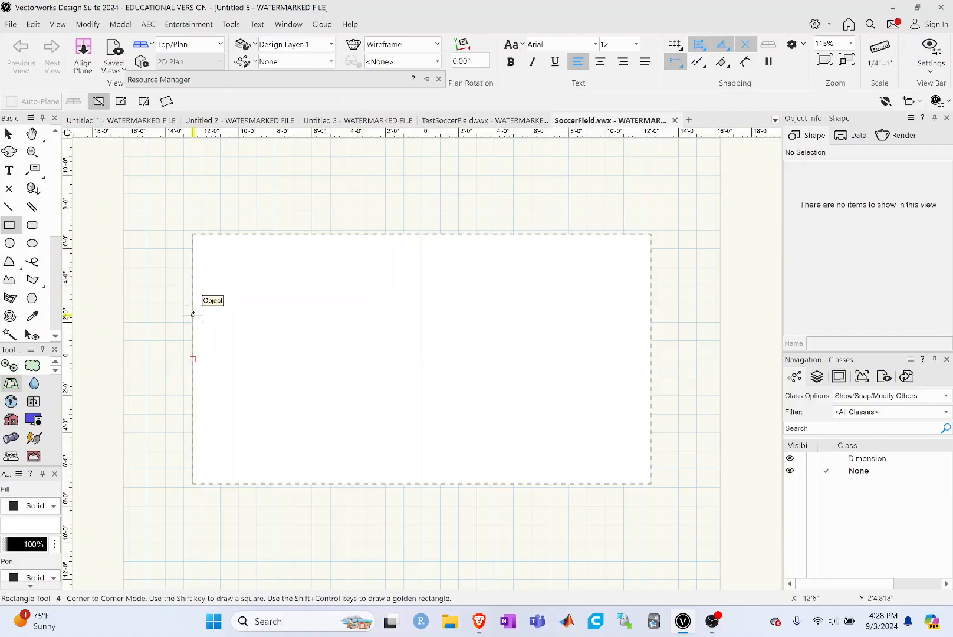
left_click_drag(192, 312, 245, 425)
left_click(8, 134)
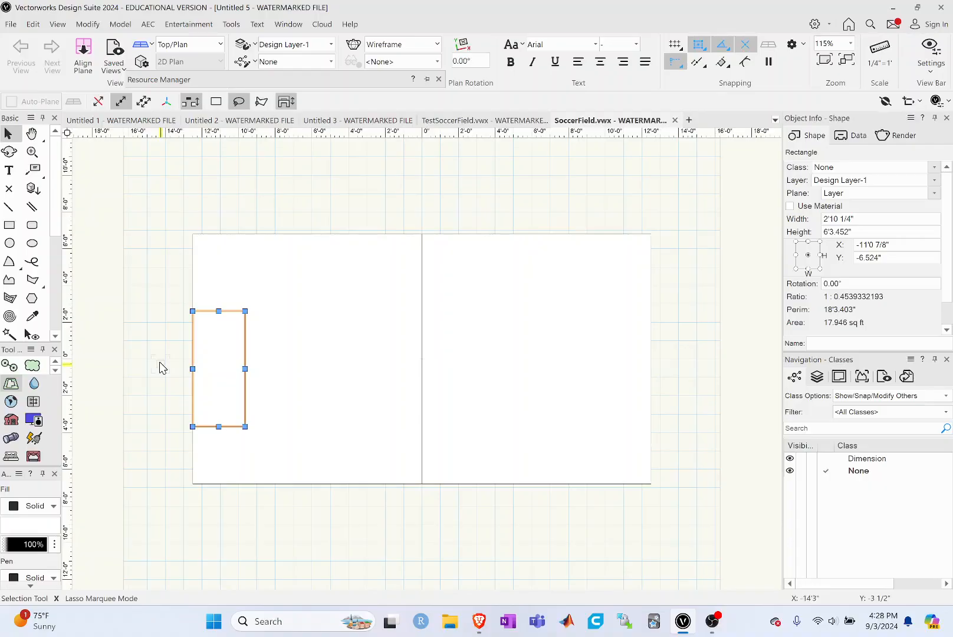
left_click(796, 255)
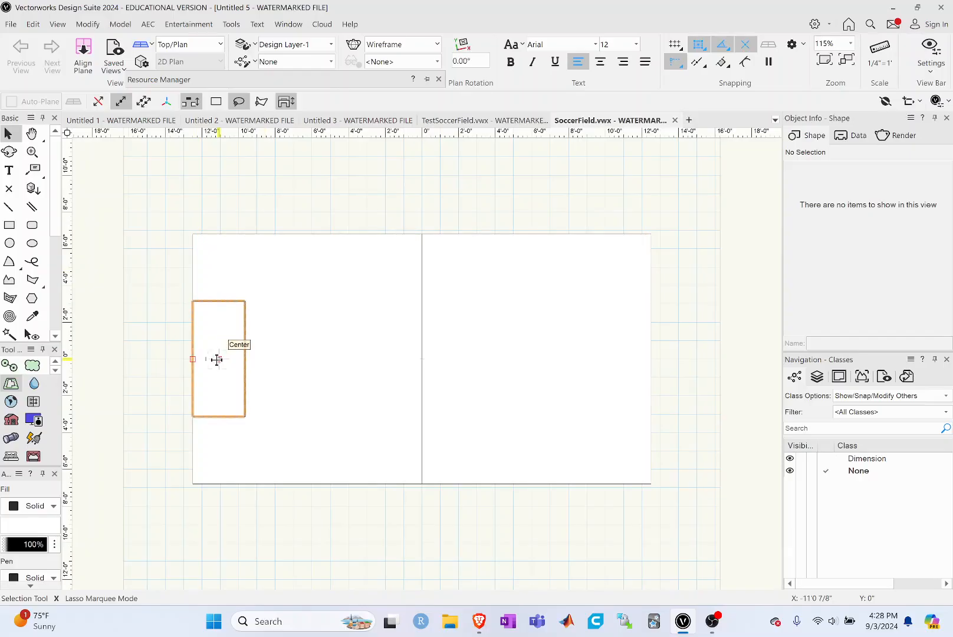
Step: Draw a smaller rectangle about 1'1" wide and 1'10" high against the field's left edge and center it vertically within the larger box
left_click(12, 227)
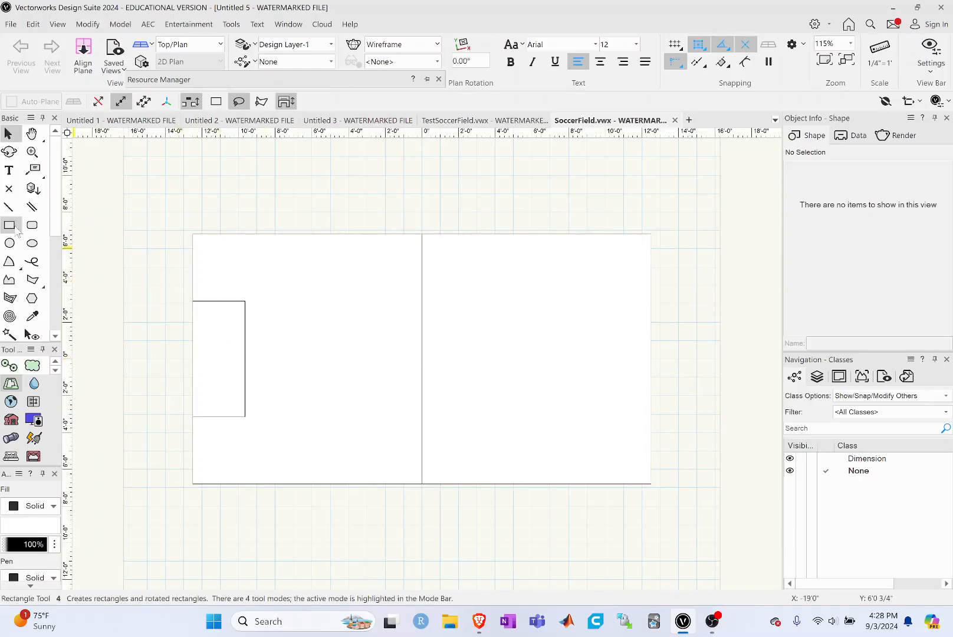
left_click(13, 227)
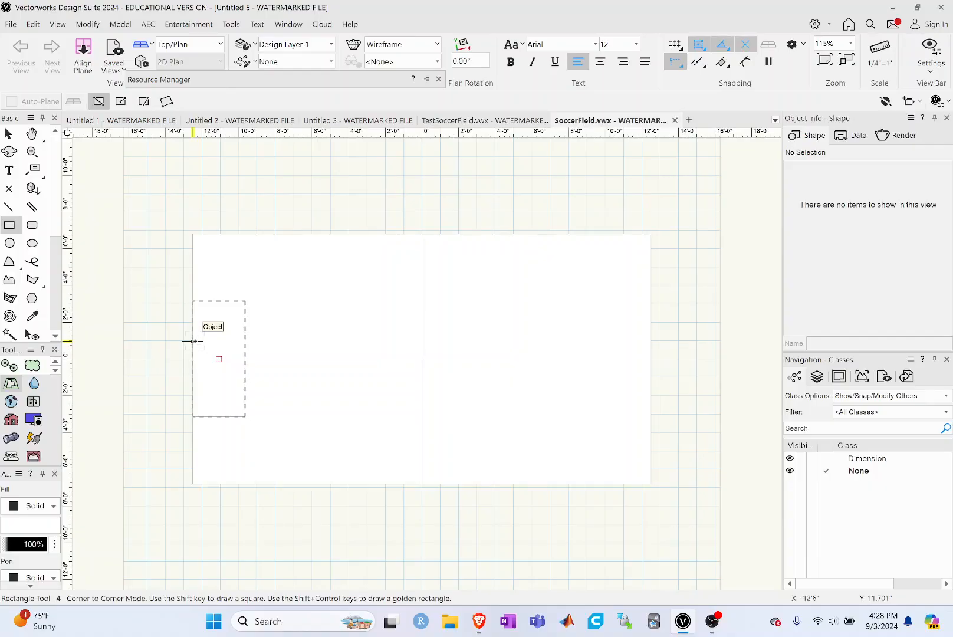
left_click_drag(193, 336, 212, 370)
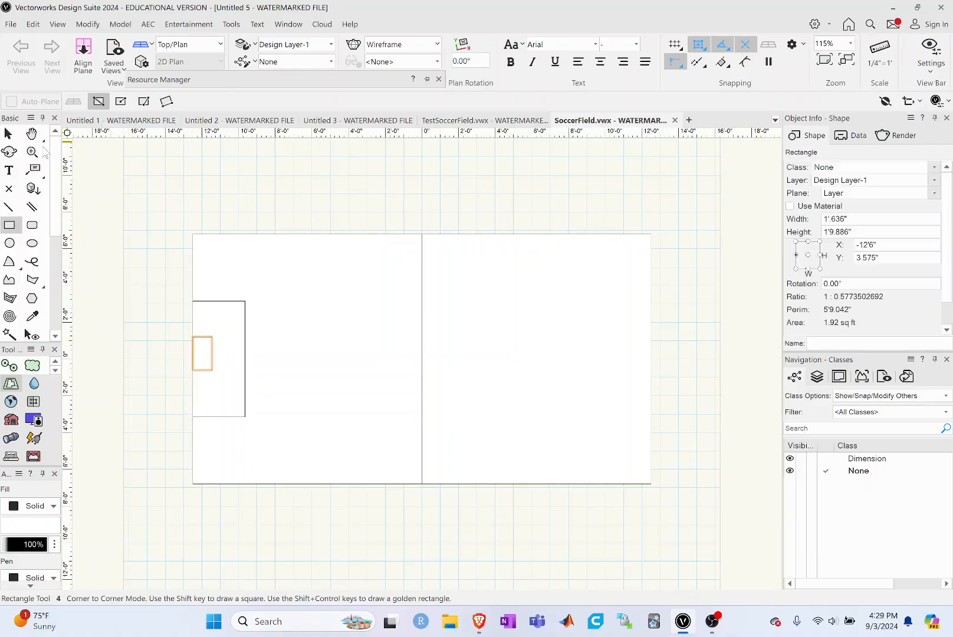
left_click(8, 133)
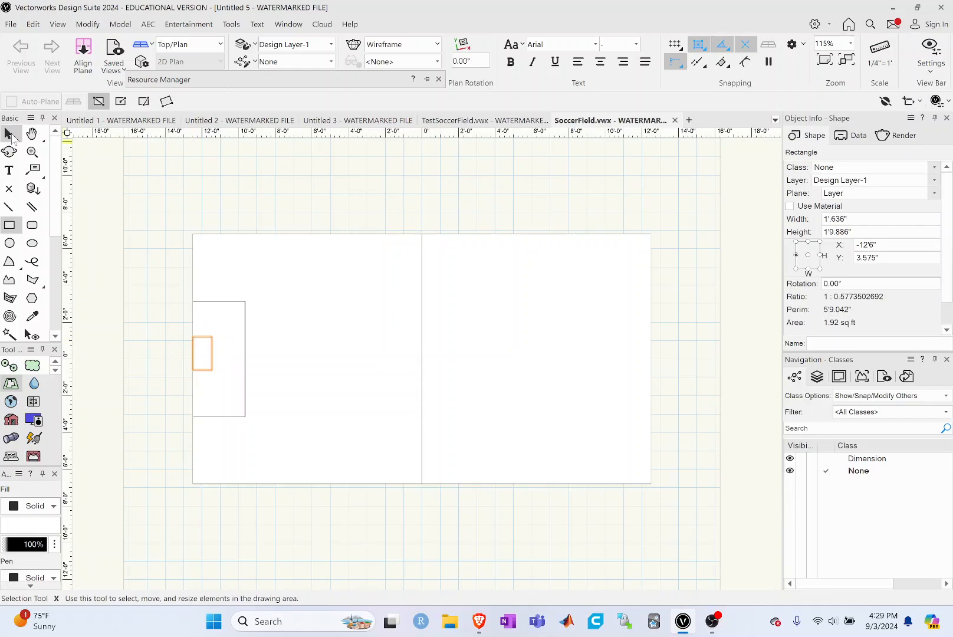
left_click(12, 138)
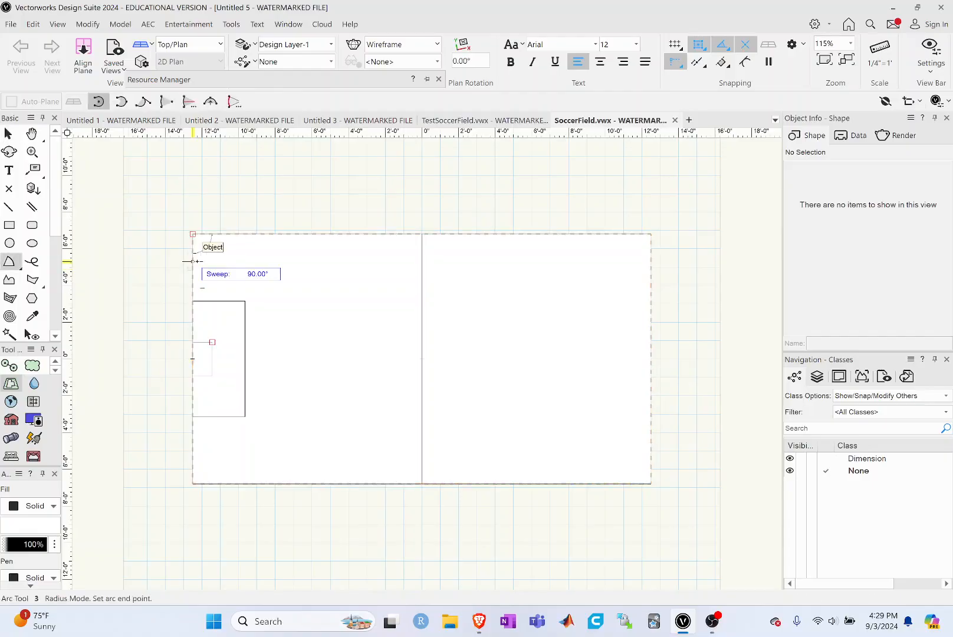
Step: Draw quarter-circle arcs about 1'1" in radius at the field's upper-left and lower-left corners, then return to the Selection tool
left_click(193, 261)
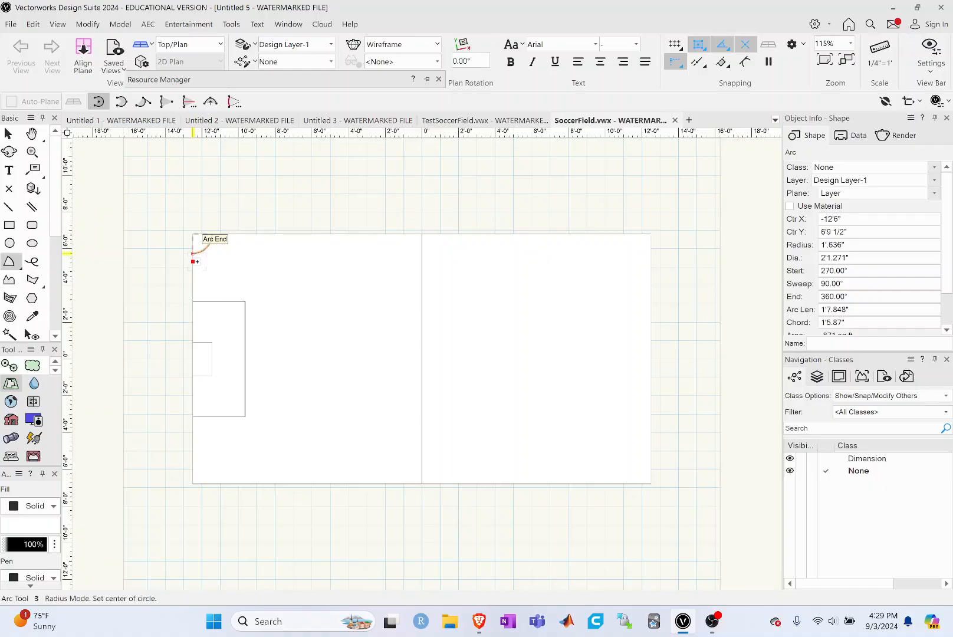
key("x")
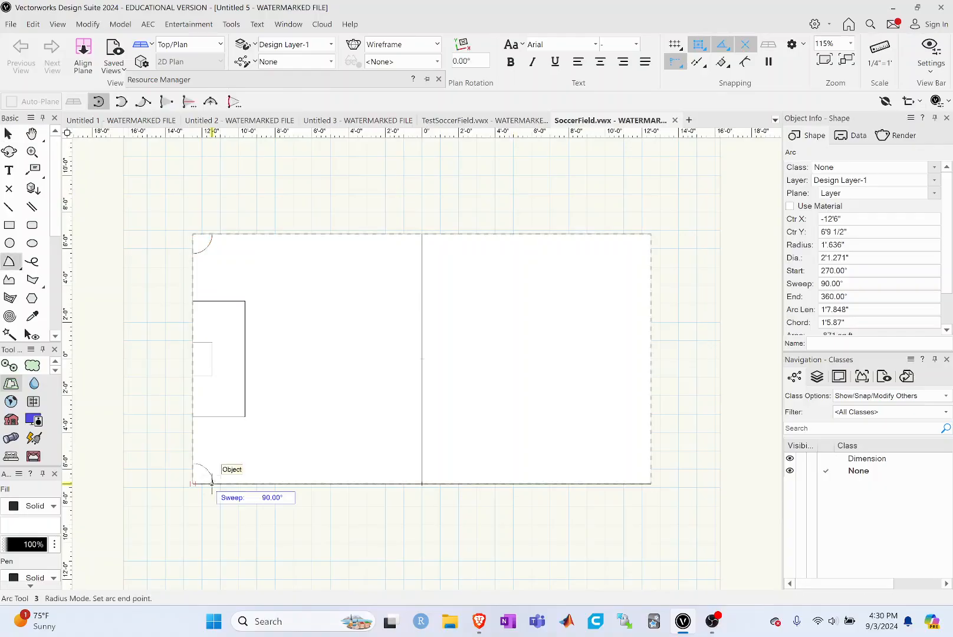
left_click(212, 484)
left_click(8, 135)
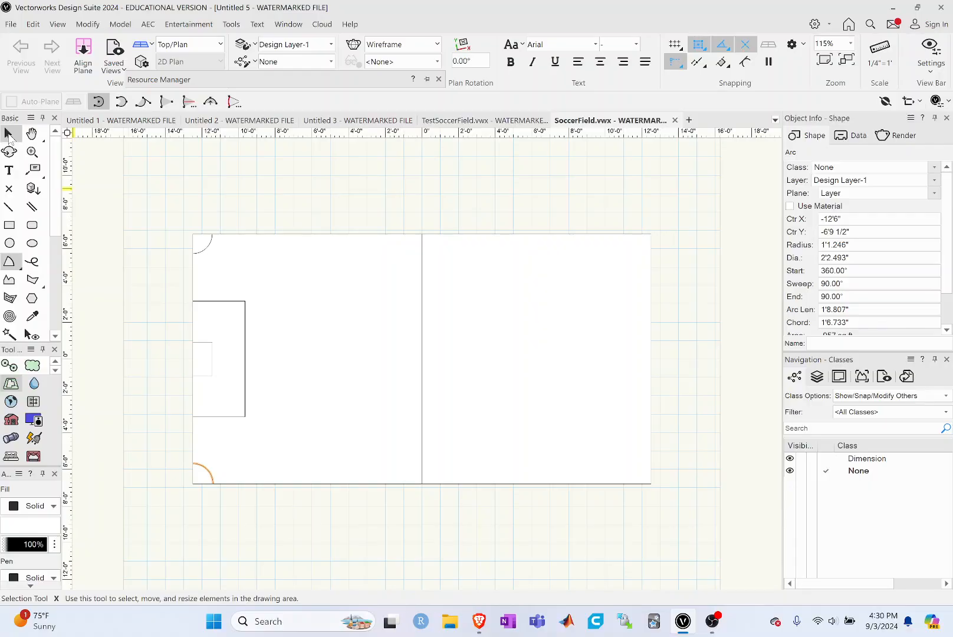
left_click(9, 137)
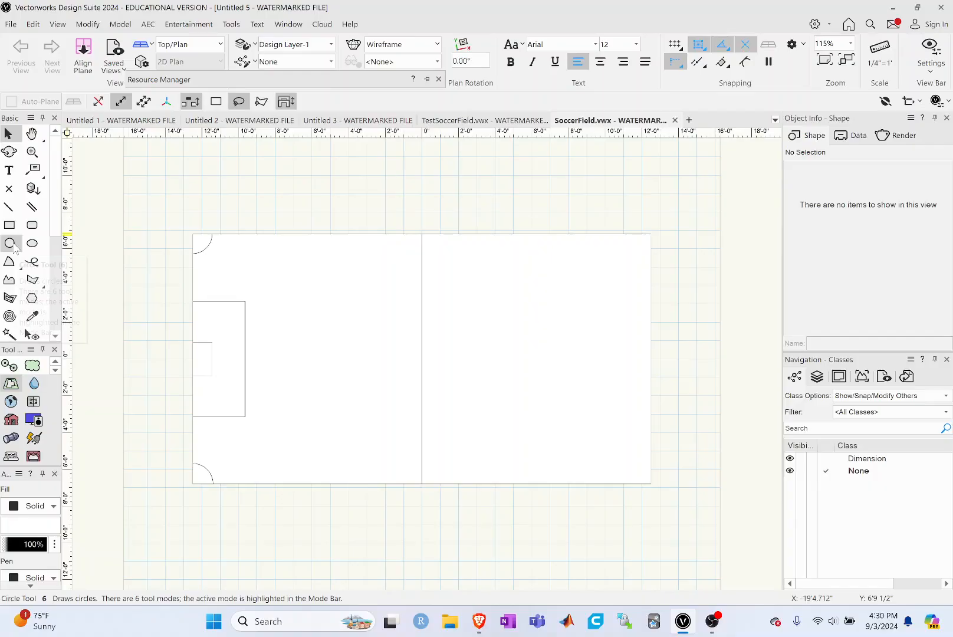
Step: Draw a circle about 2'2" in radius centered on the halfway line's midpoint, then return to the Selection tool
left_click(10, 243)
left_click(421, 359)
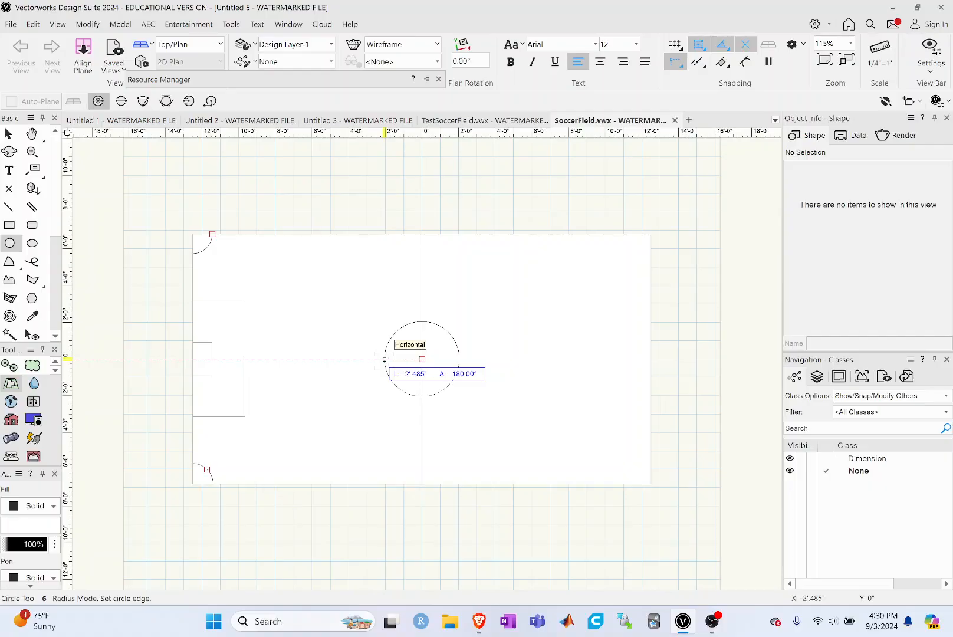
left_click(383, 359)
key("x")
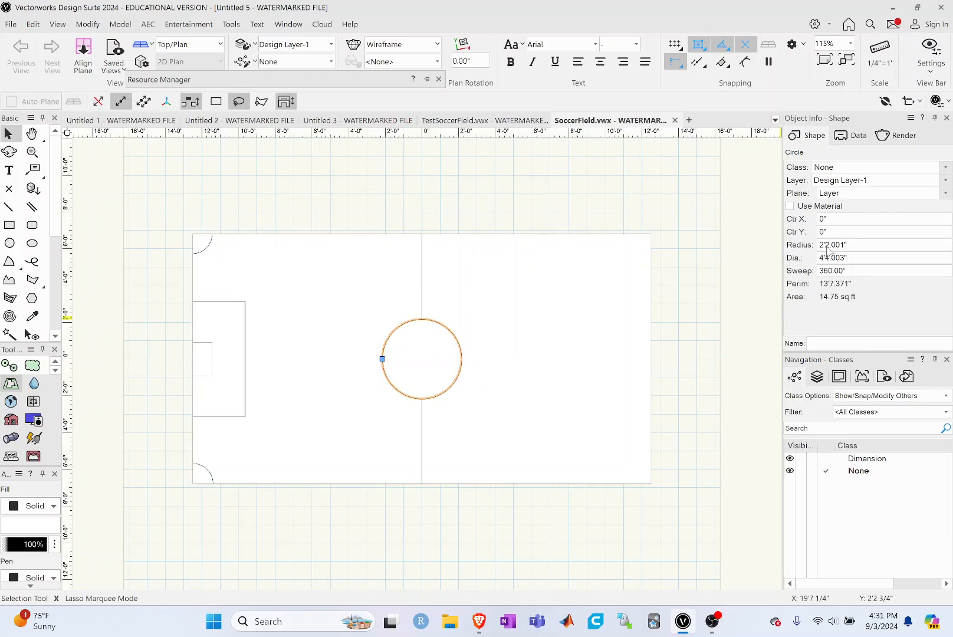
Step: Examine the shape properties of the center circle and field rectangle, including the rectangle's layer and plane options
left_click(532, 313)
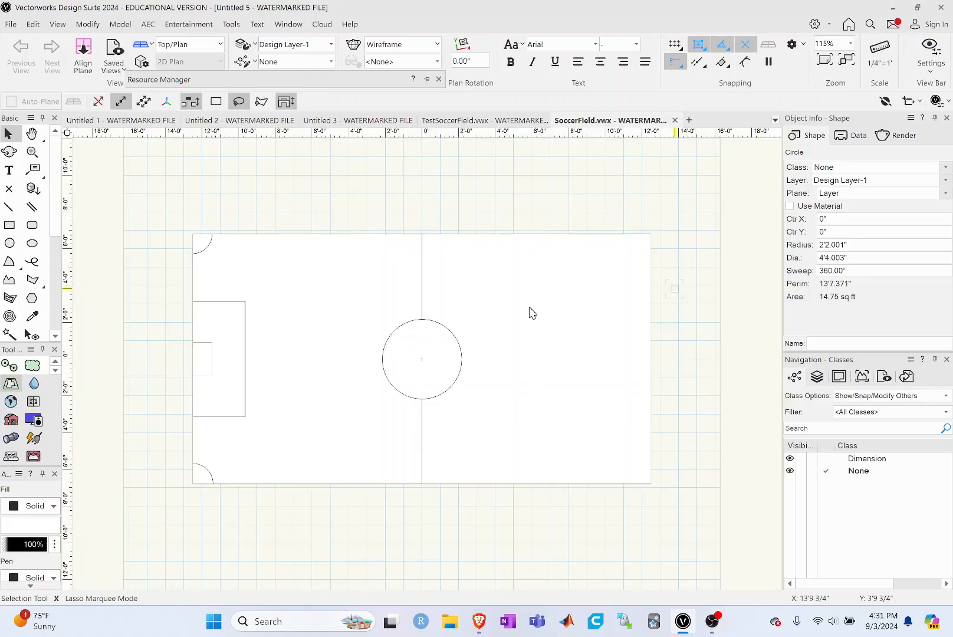
left_click(529, 313)
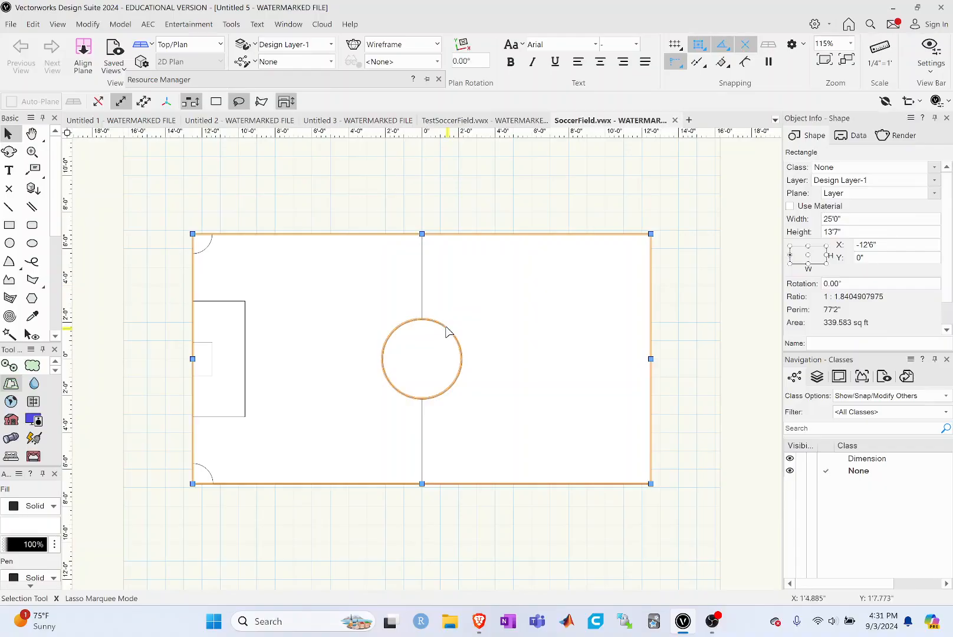
left_click(446, 328)
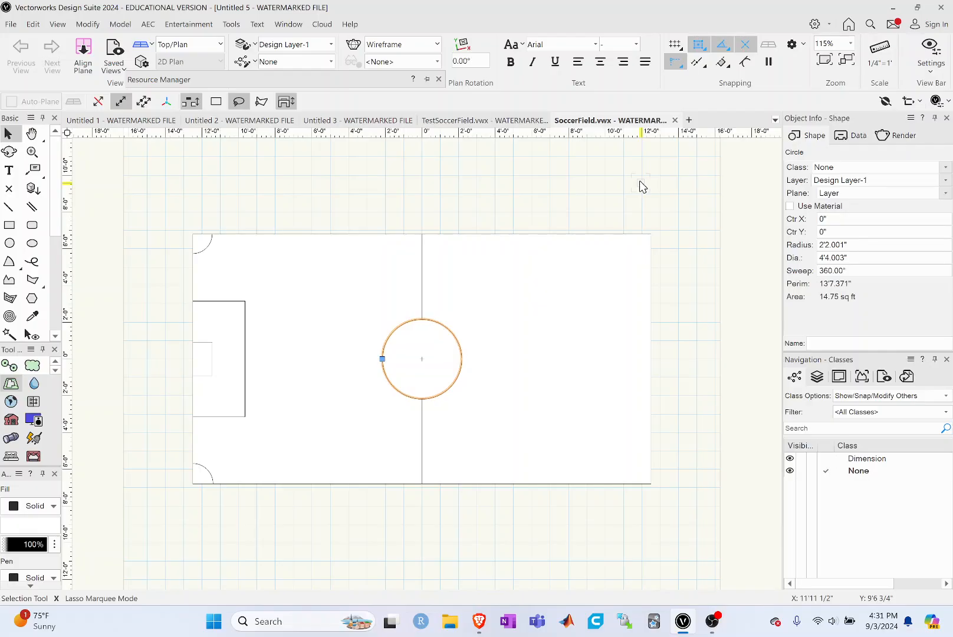
left_click(651, 282)
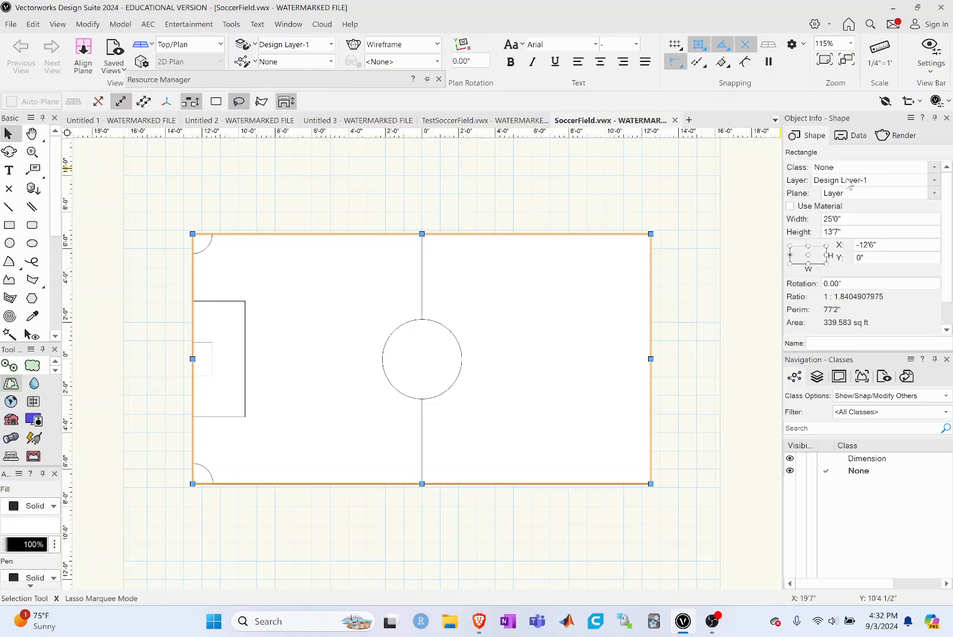
left_click(849, 181)
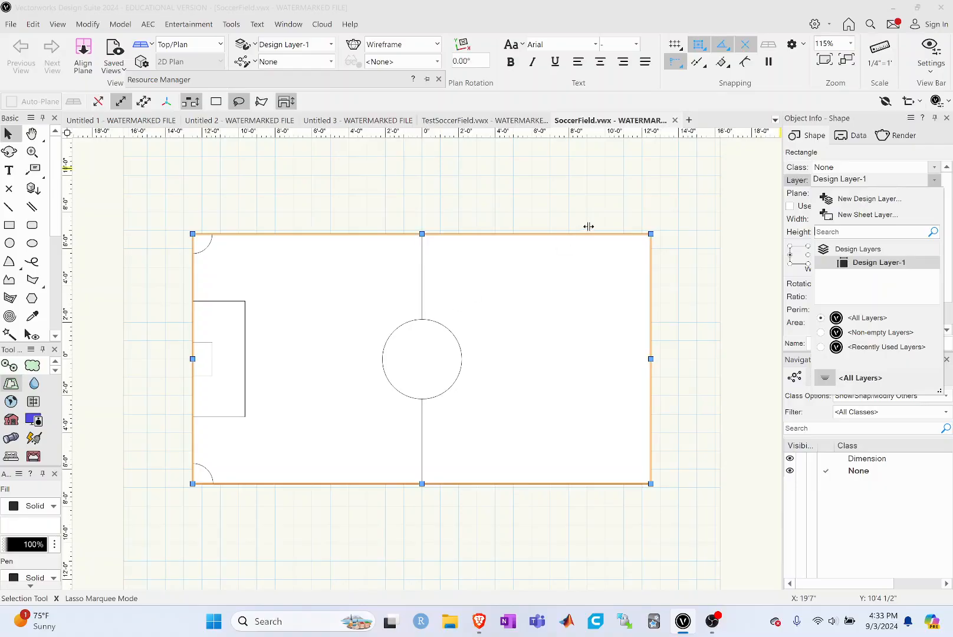
left_click(741, 213)
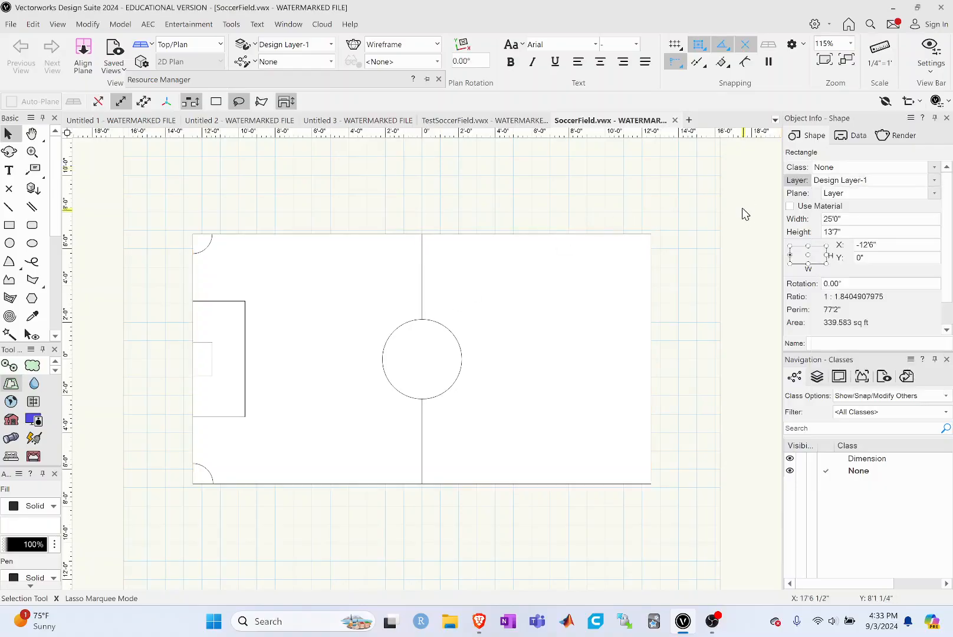
left_click(474, 277)
left_click(836, 196)
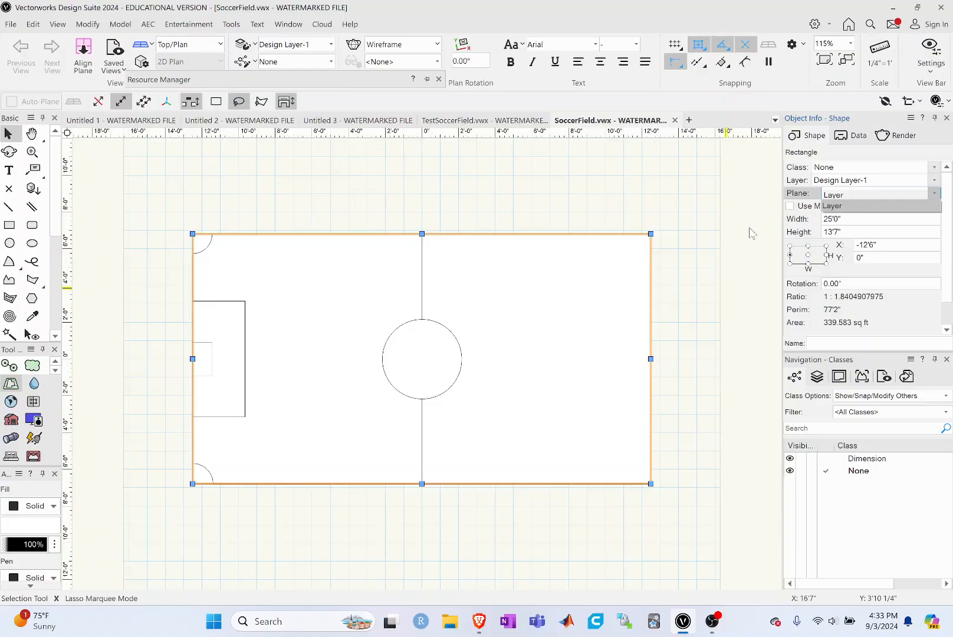
left_click(751, 233)
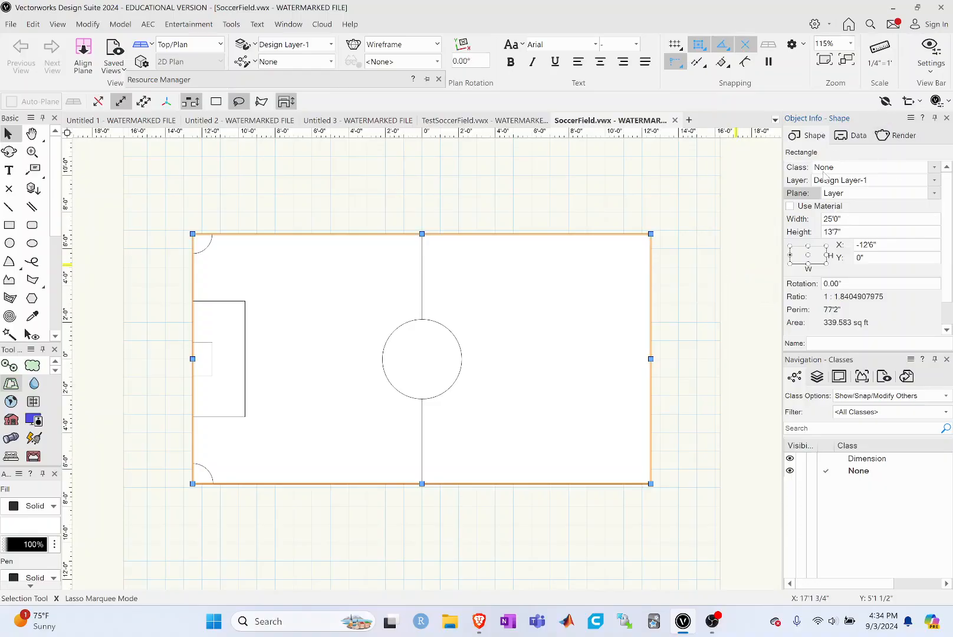
Step: Review the field rectangle's data and render properties, return to its shape properties and clear the selection
left_click(850, 137)
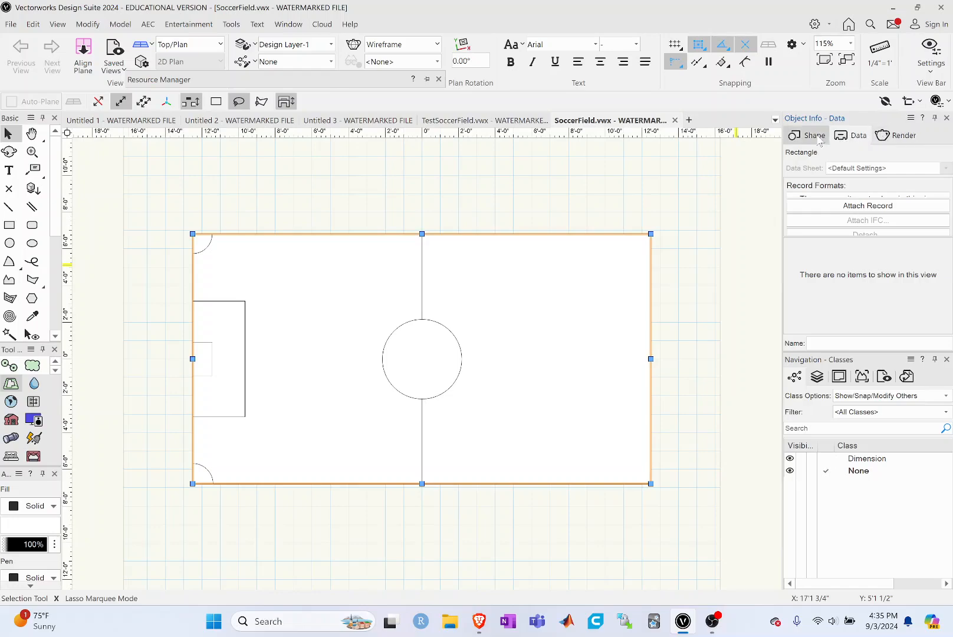
left_click(895, 135)
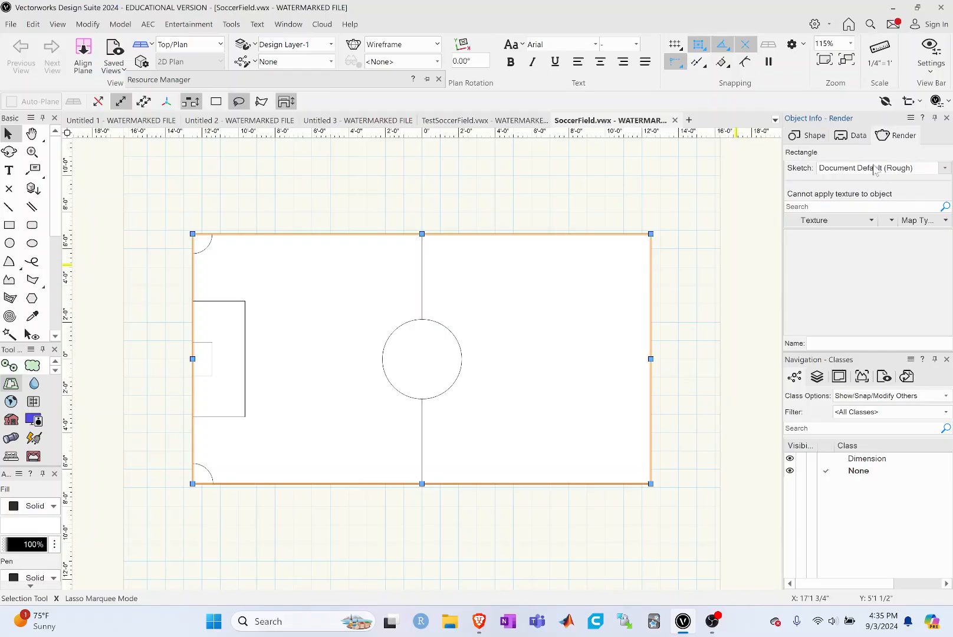
left_click(809, 137)
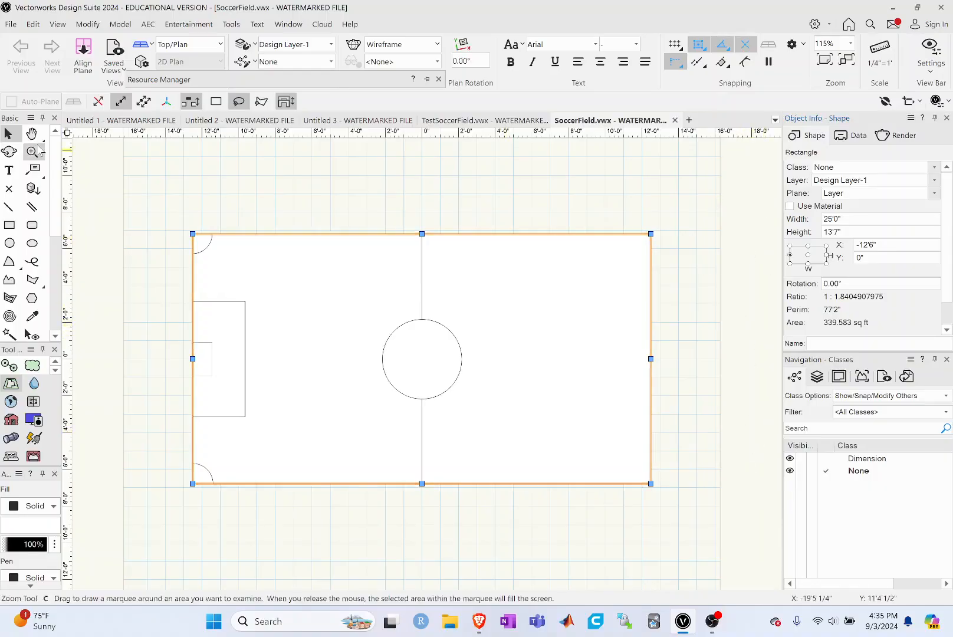
left_click(350, 208)
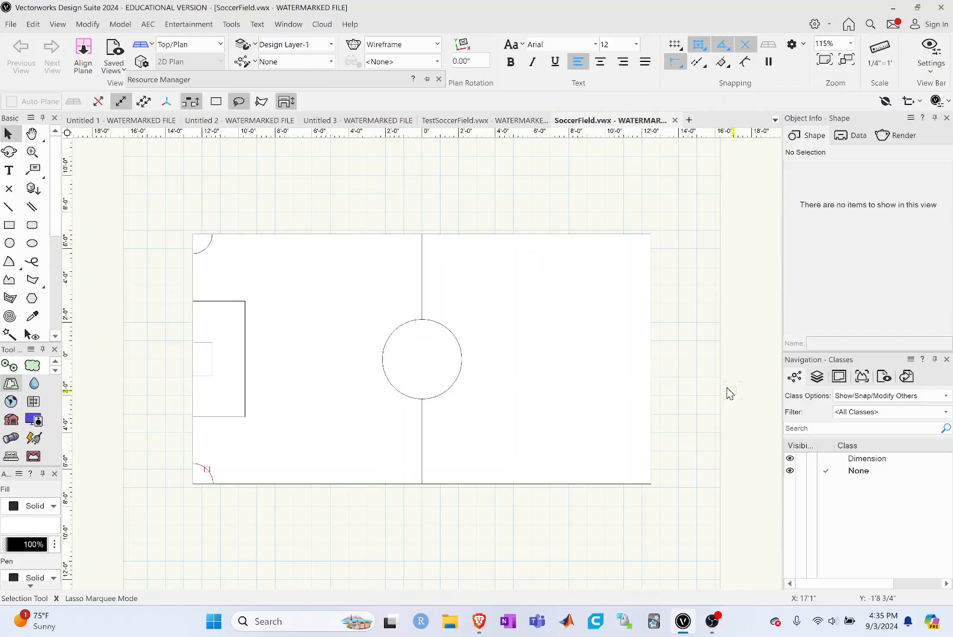
Step: Mirror a duplicate of both left corner arcs and both goal-end boxes across the halfway line, then deselect the copies
scroll(34, 285, "down", 3)
left_click(33, 282)
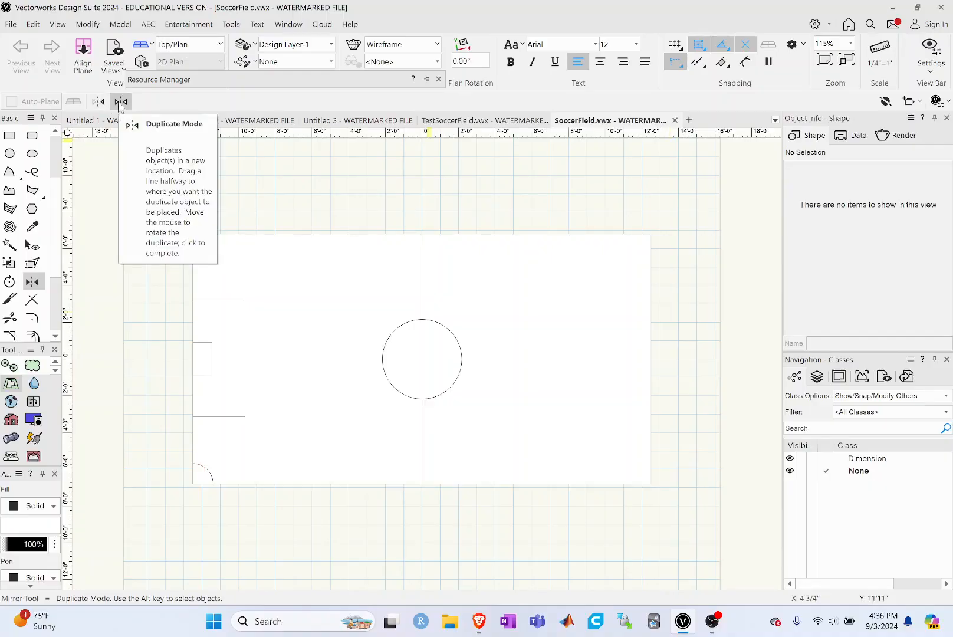
scroll(29, 153, "up", 3)
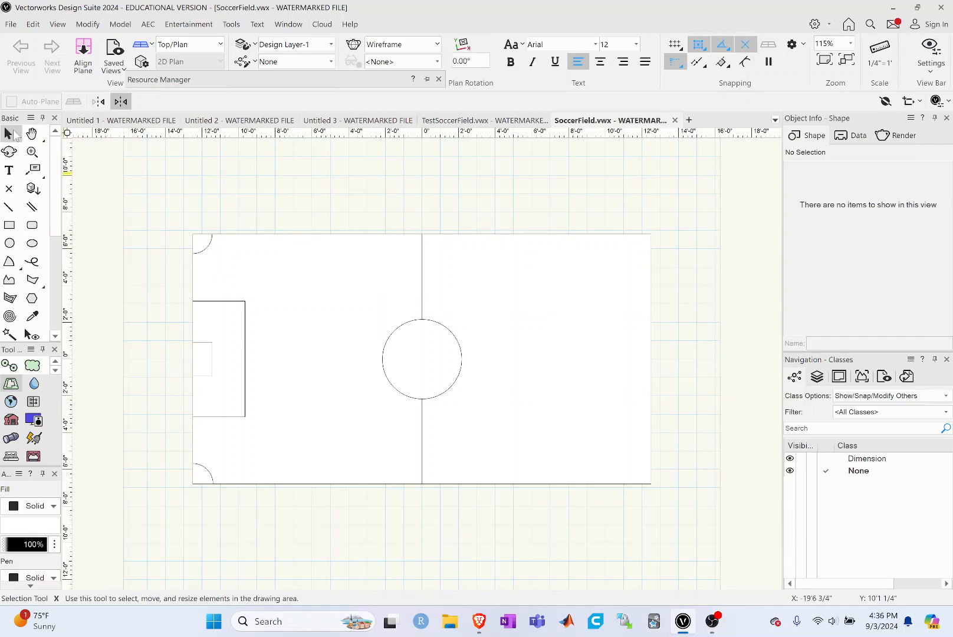
left_click(10, 134)
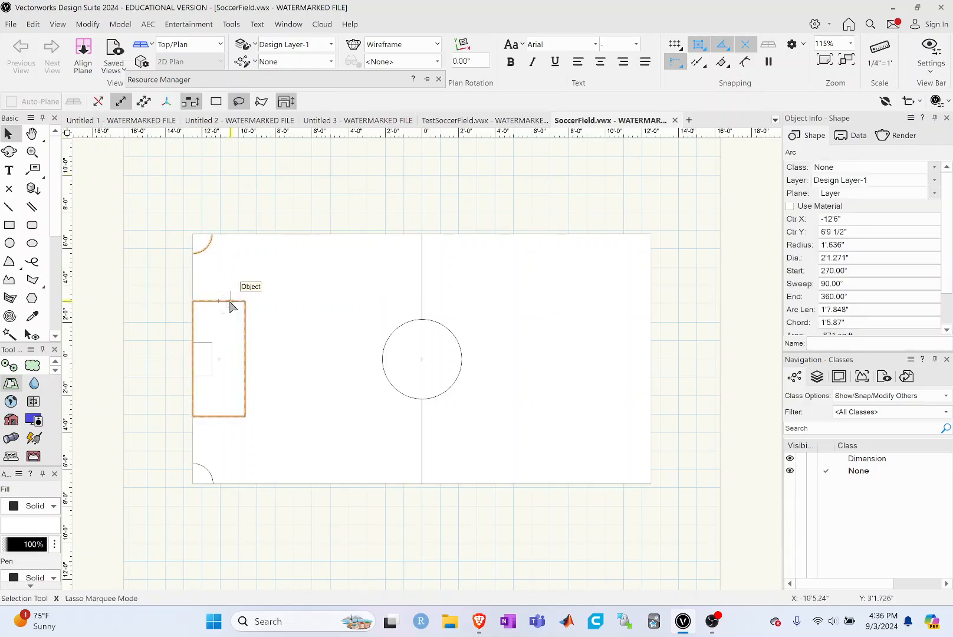
left_click(230, 302, "shift")
left_click(211, 358, "shift")
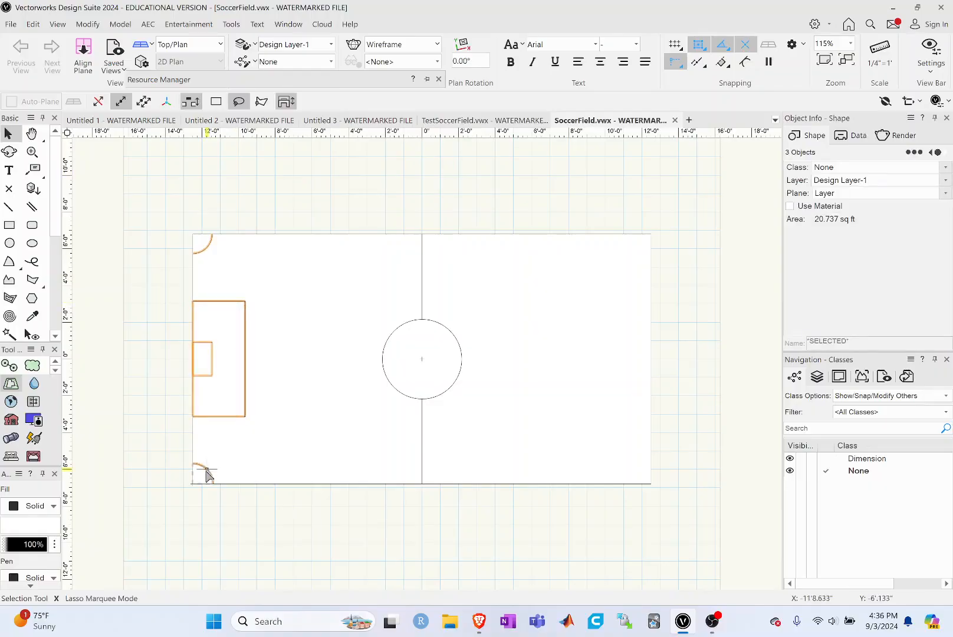
left_click(206, 470, "shift")
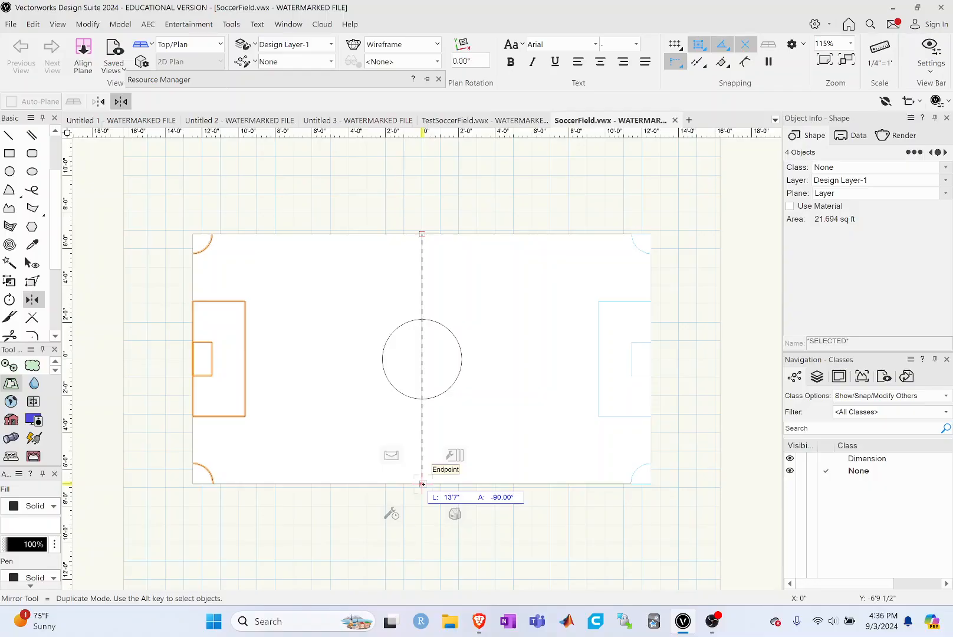
left_click(422, 484)
key("x")
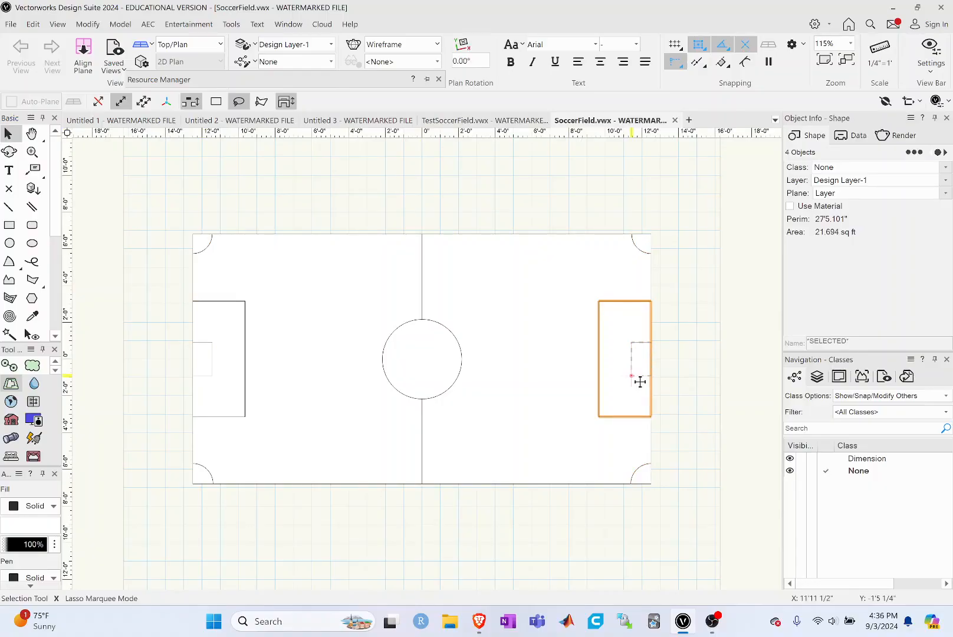
left_click(361, 271)
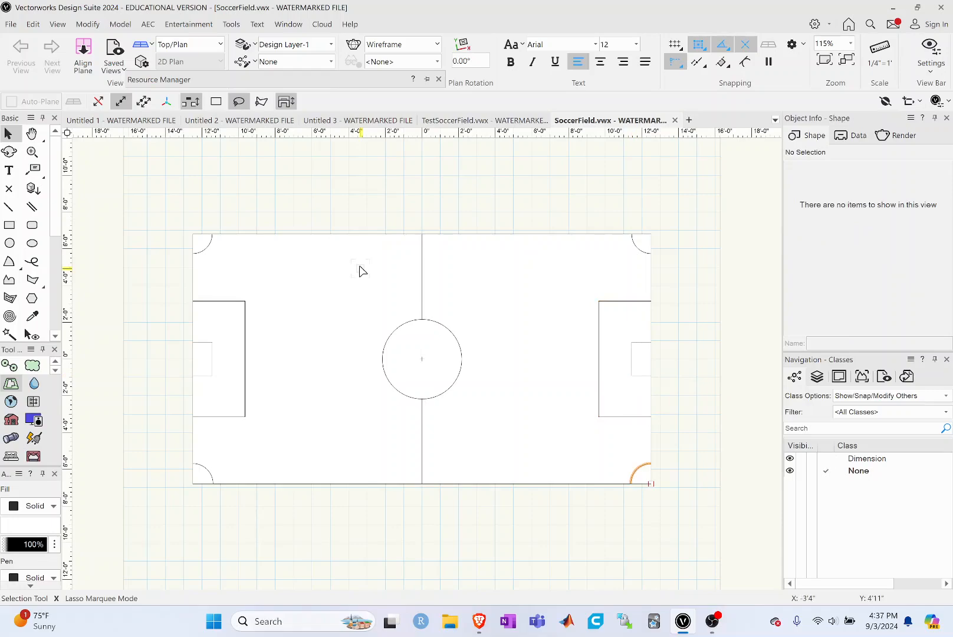
Step: Add a title above the field with the author's full name followed by ", Soccer Field", and create a backup copy of the document
left_click(9, 171)
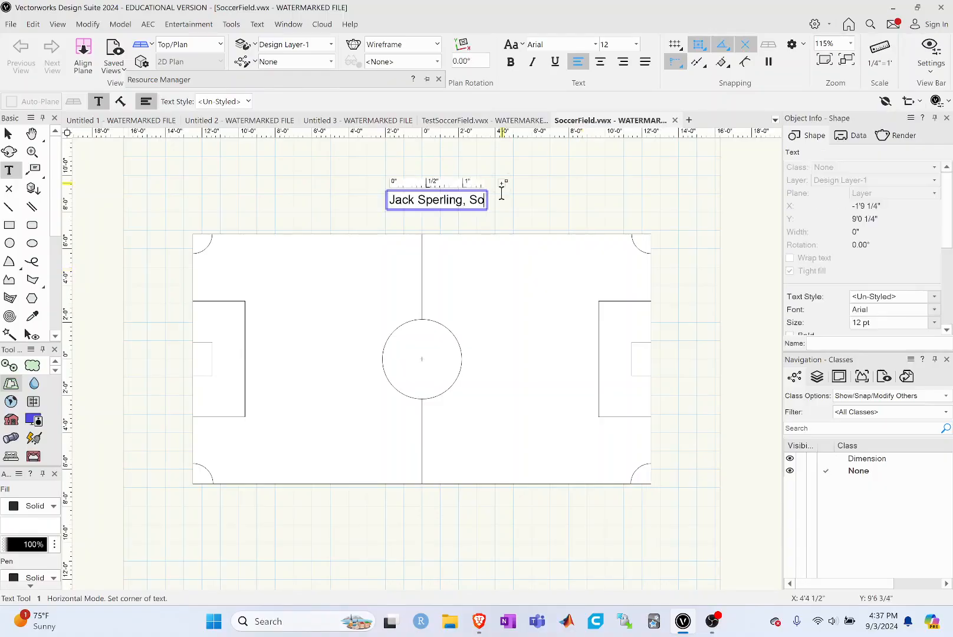
type("ccer Field")
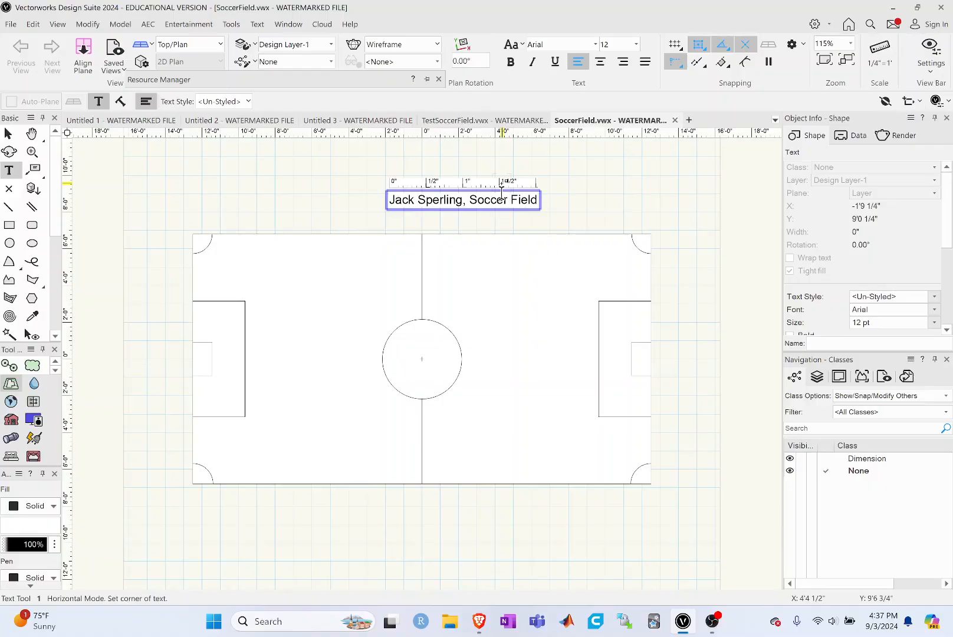
key("Escape")
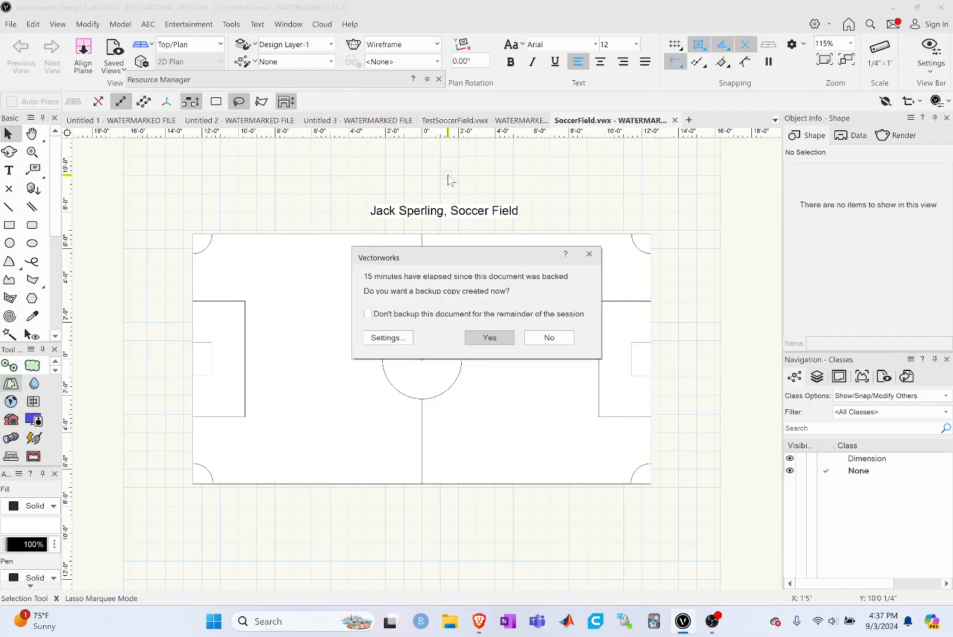
left_click_drag(437, 258, 422, 265)
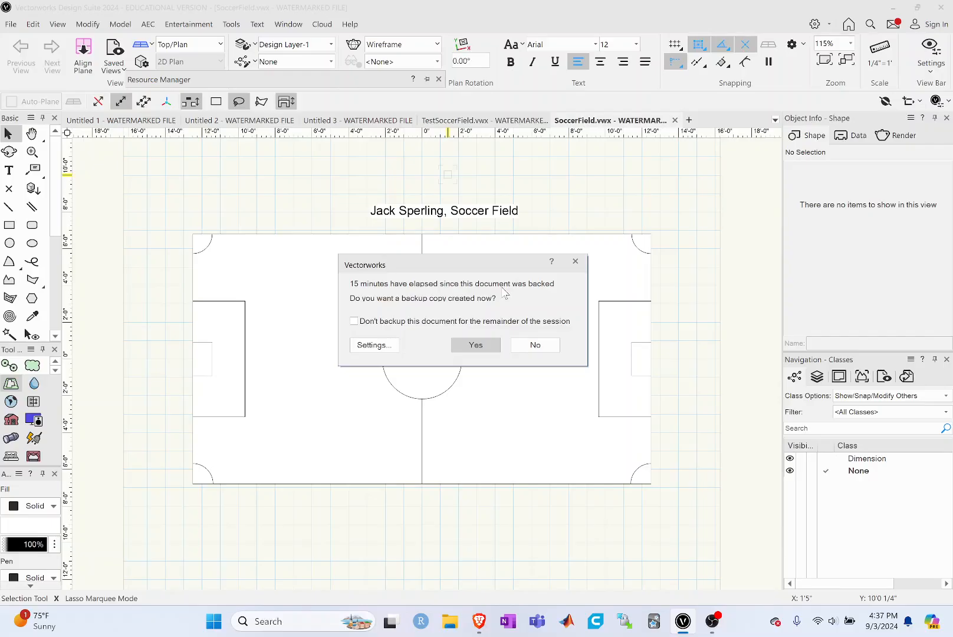
key("Return")
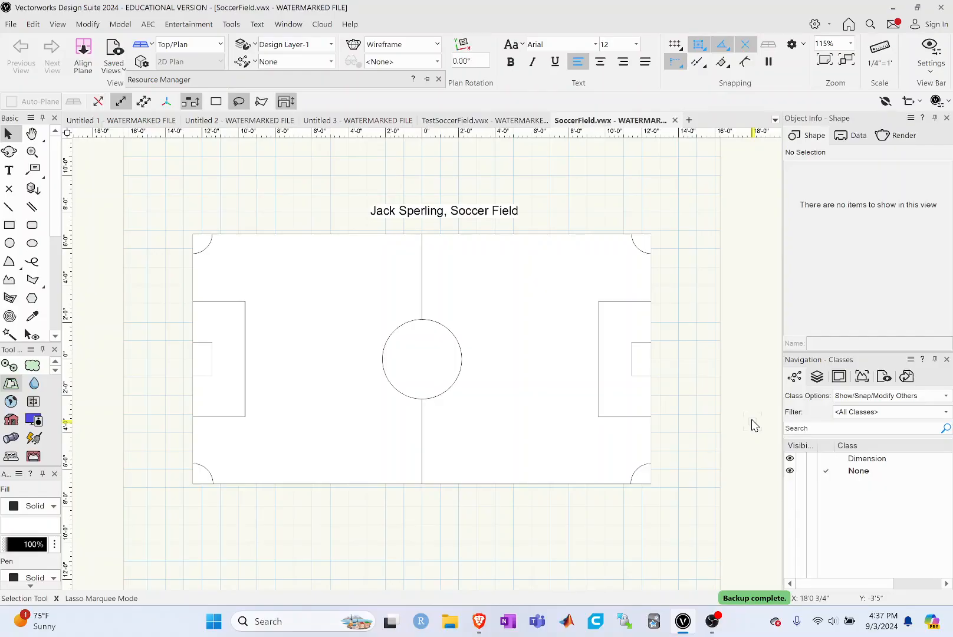
Step: Export the drawing as a PDF named SoccerField, with file size reduction set to None (highest image quality)
left_click(11, 25)
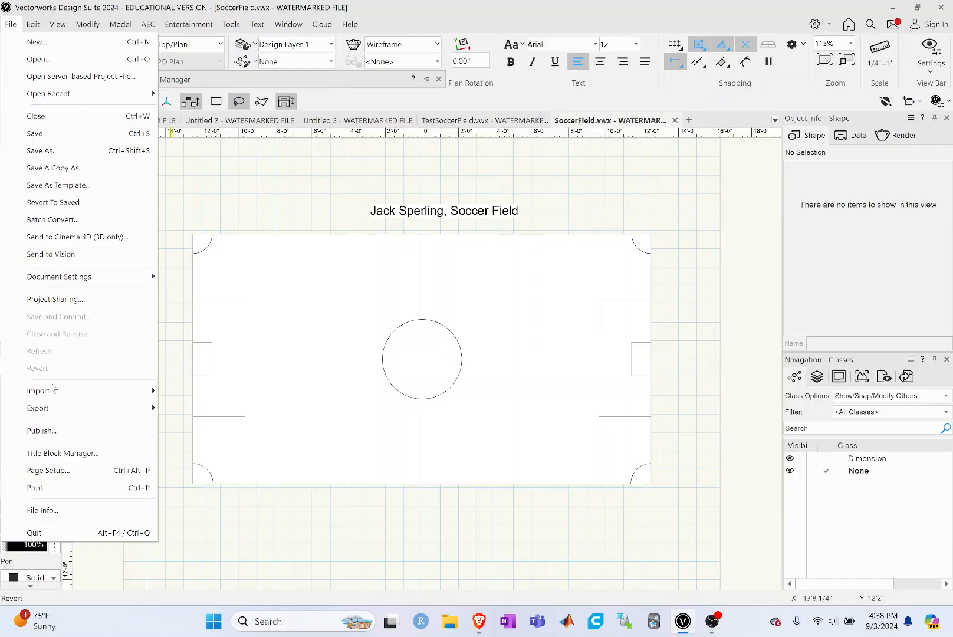
mouse_move(37, 408)
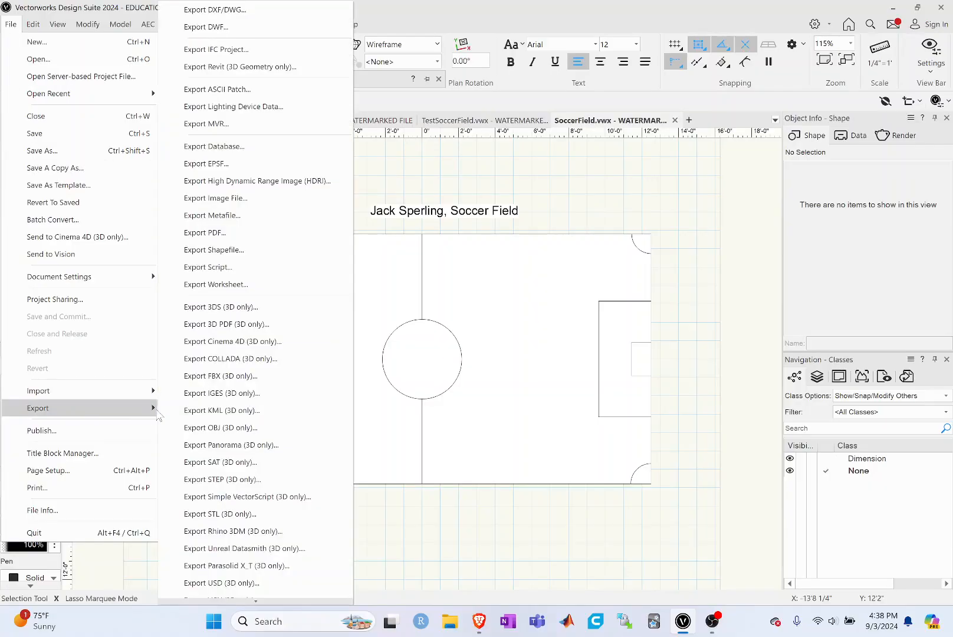
left_click(227, 236)
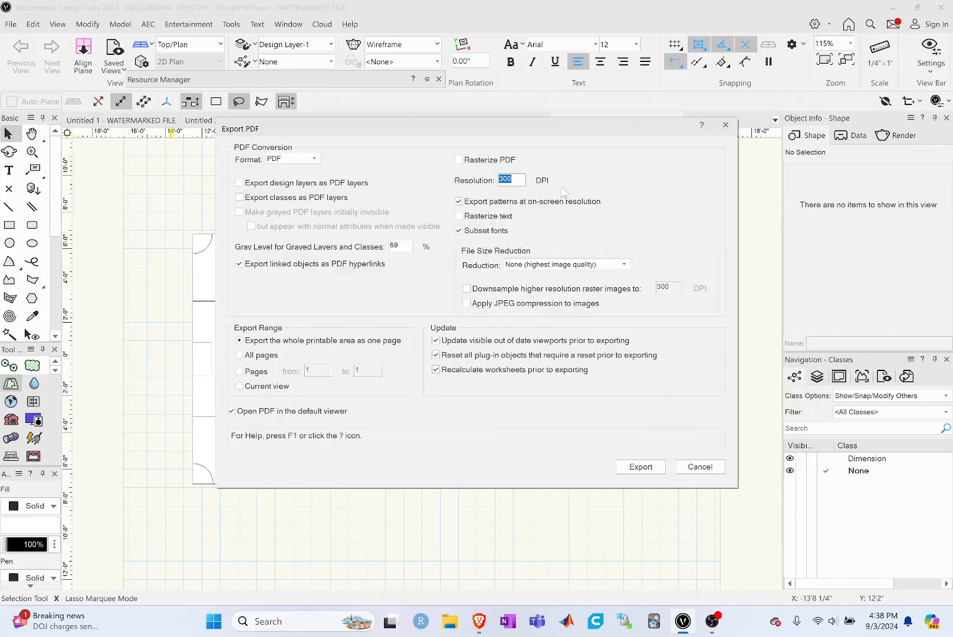
left_click(531, 264)
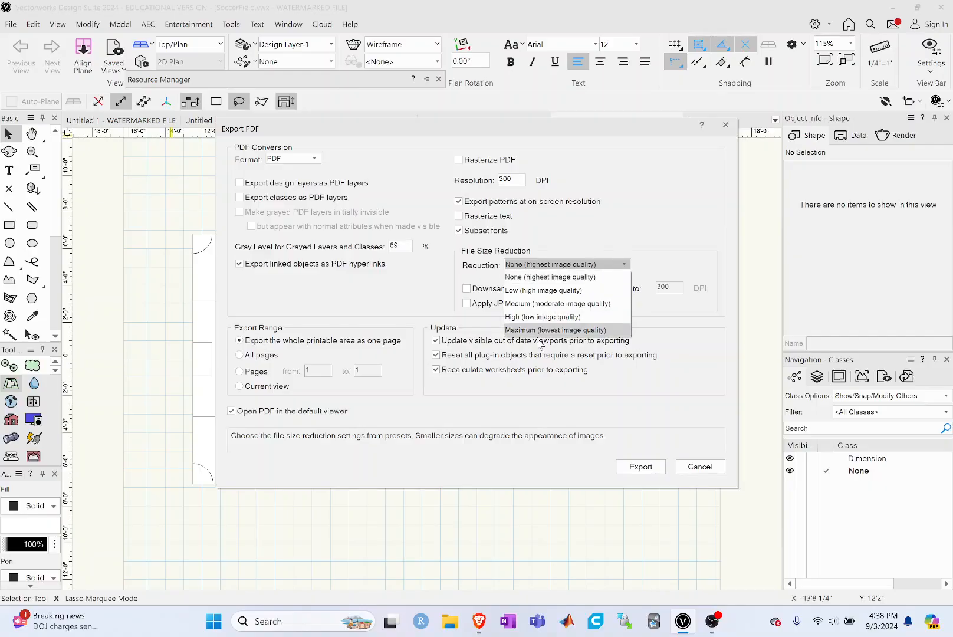
left_click(537, 280)
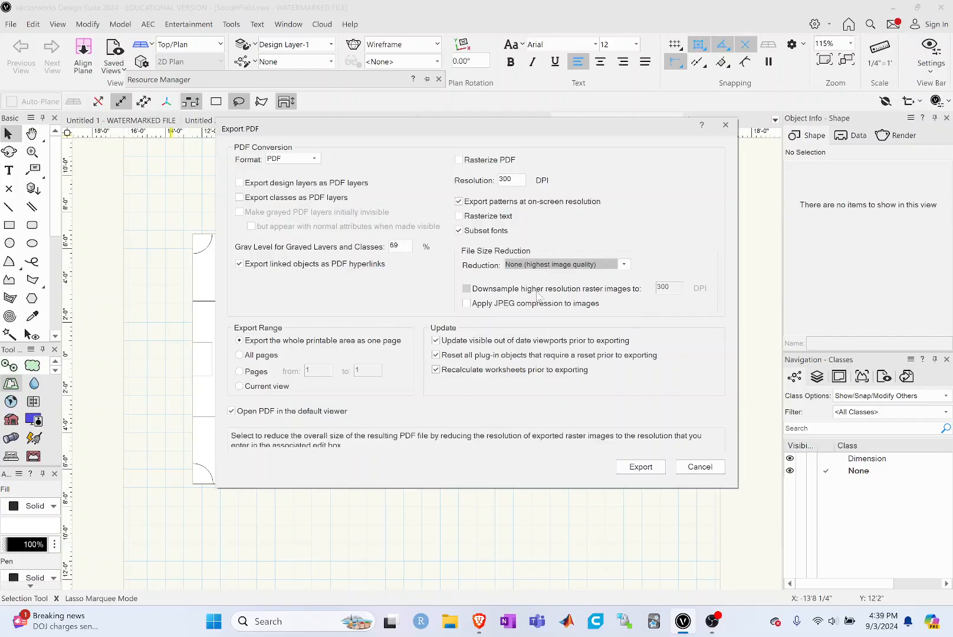
left_click(639, 466)
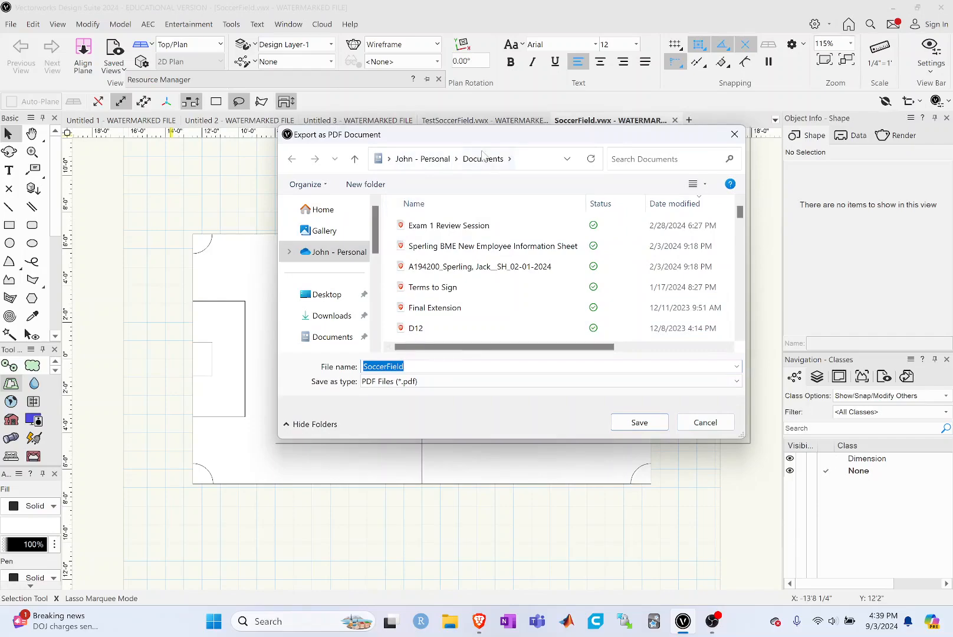
left_click(628, 424)
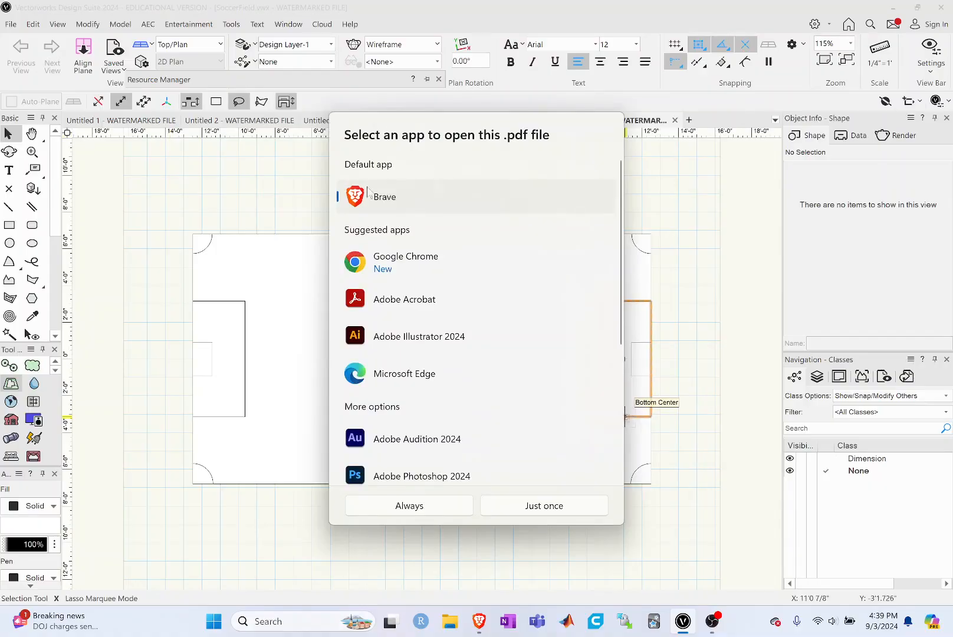
Step: Open the exported PDF once in Adobe Acrobat, dismiss the sign-in window and review the title and field layout on the page
left_click(422, 302)
left_click(527, 509)
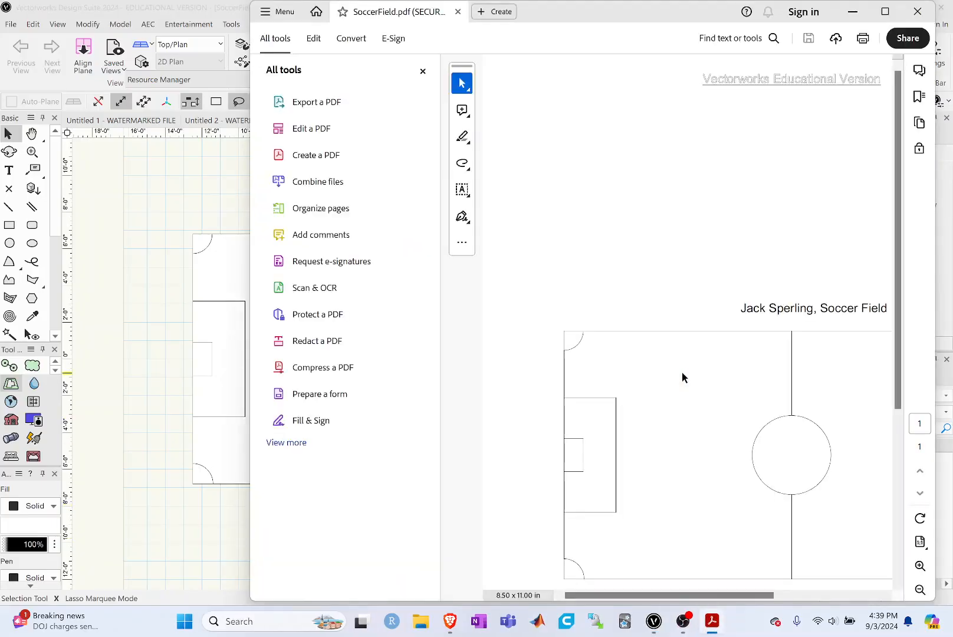
left_click(884, 11)
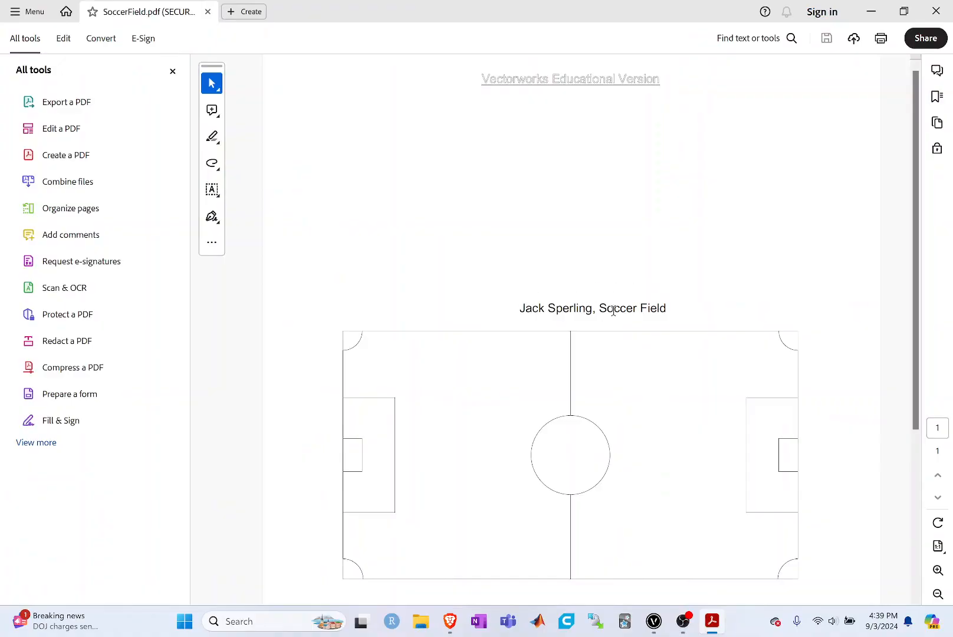
scroll(594, 354, "down", 1)
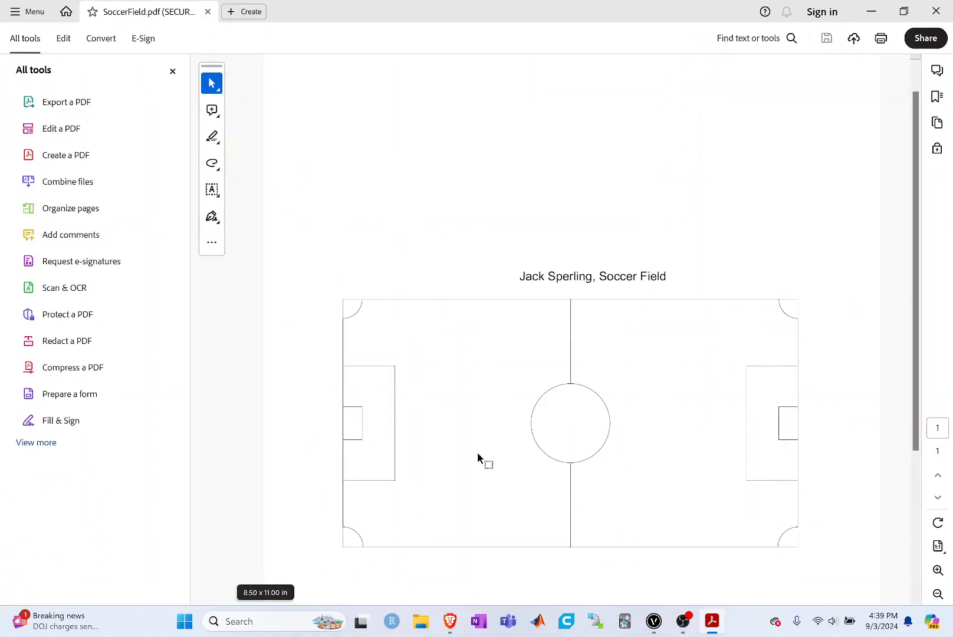
scroll(483, 459, "down", 3)
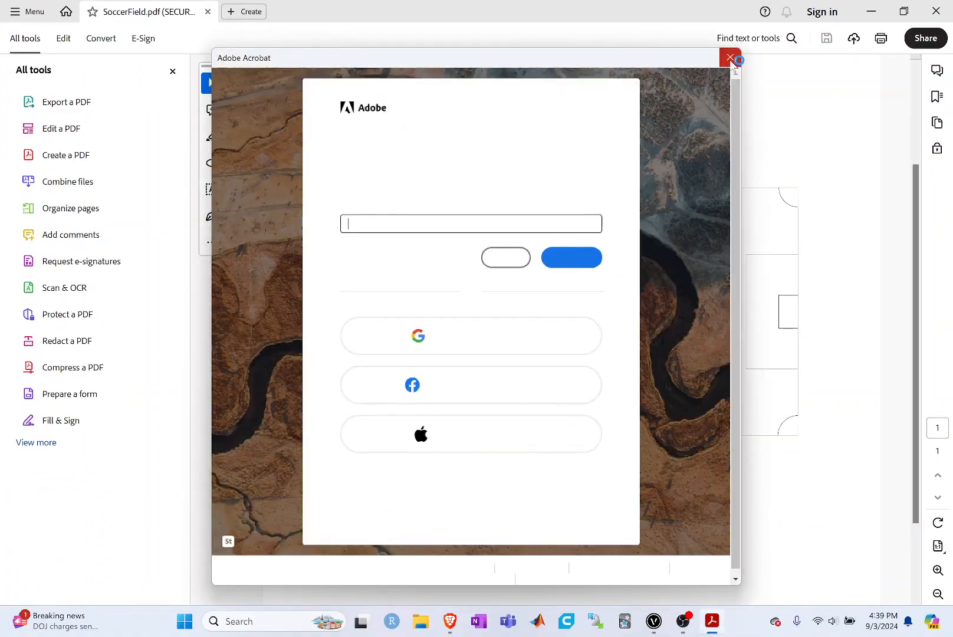
left_click(730, 57)
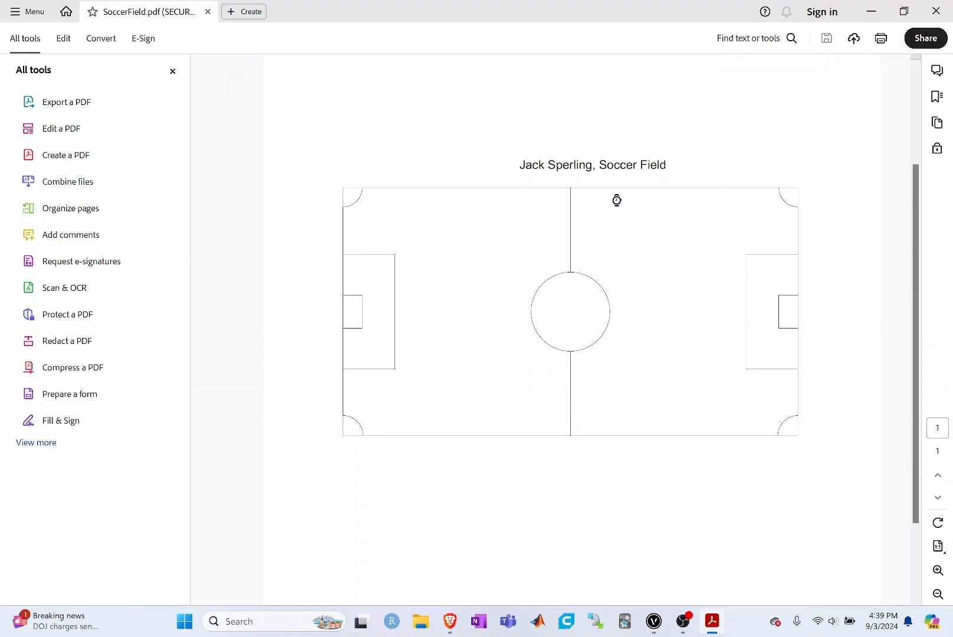
scroll(617, 204, "up", 2)
scroll(485, 223, "down", 2)
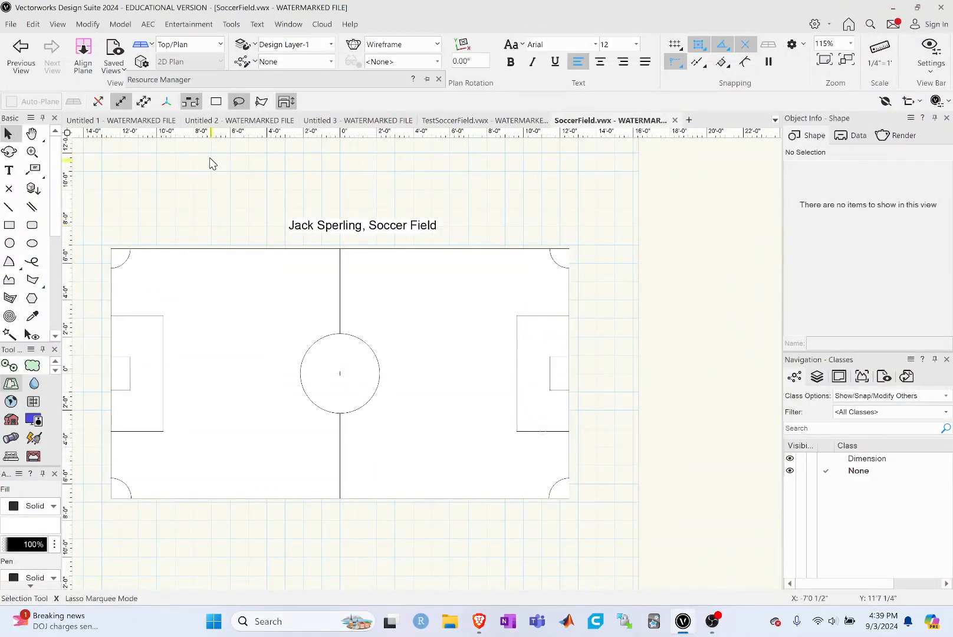
left_click(31, 133)
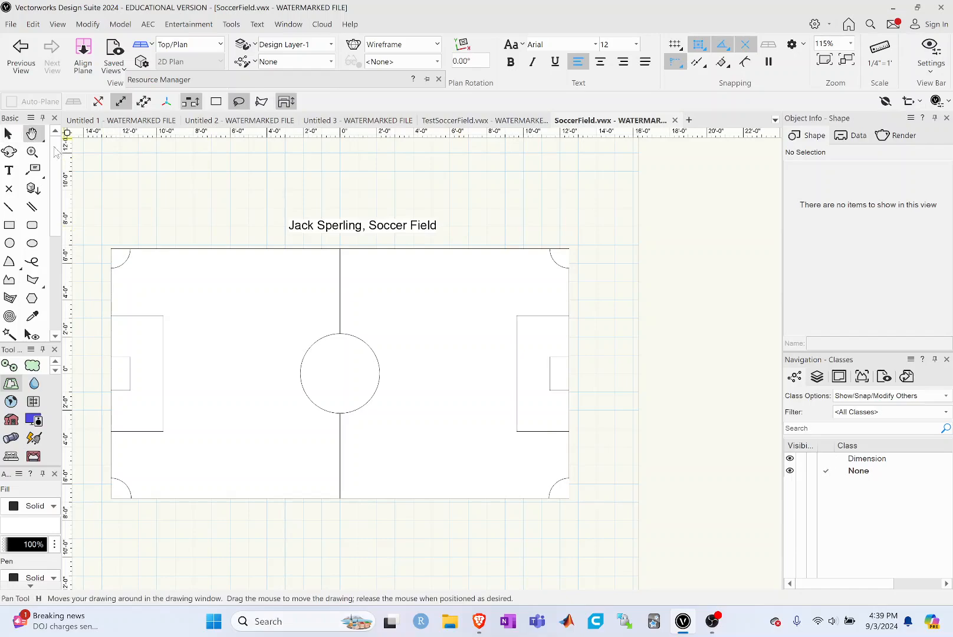
left_click_drag(182, 192, 306, 201)
left_click(8, 134)
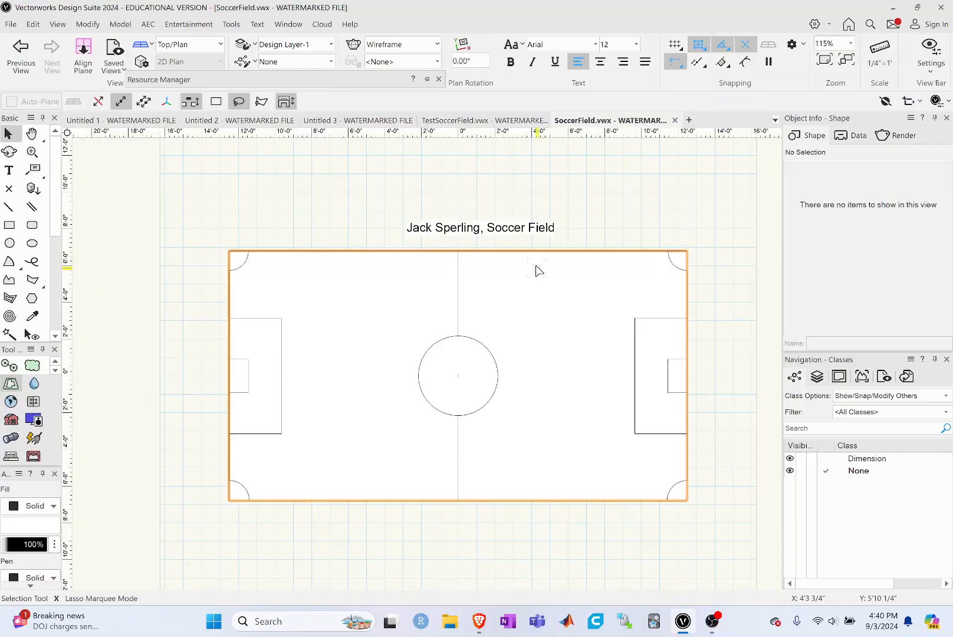
key("e")
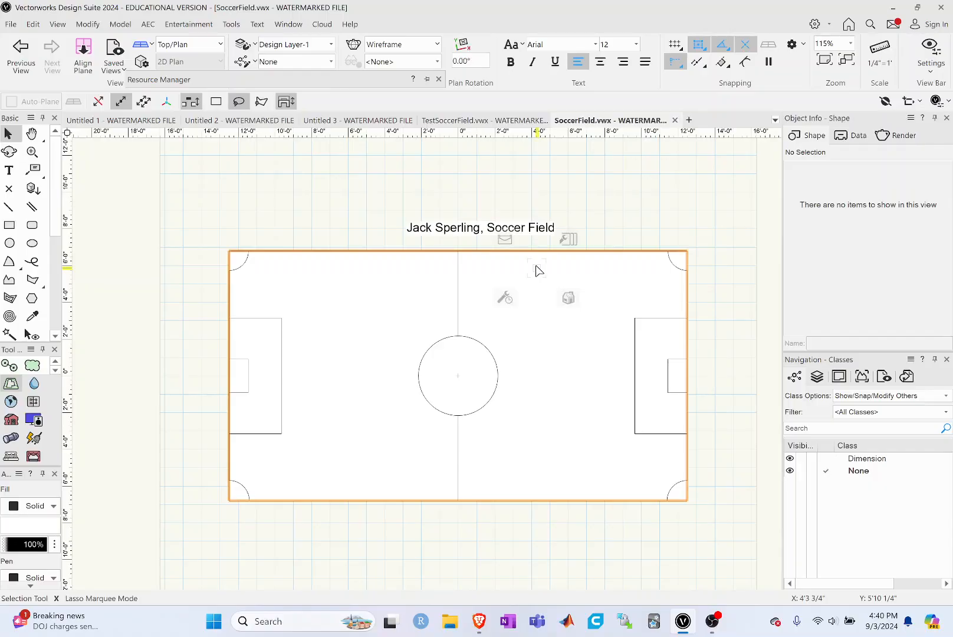